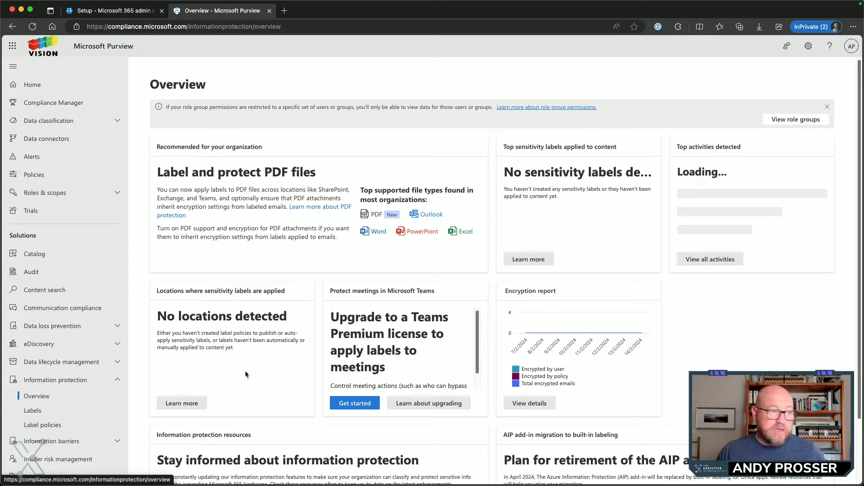
Open the sensitivity labels list in Purview, then bring up the Microsoft Learn page on default labels and policies
left_click(53, 417)
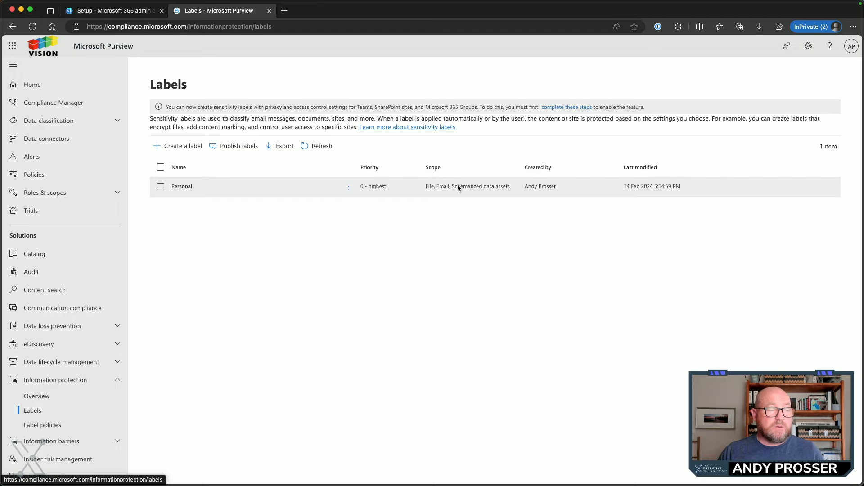
left_click_drag(863, 180, 284, 3)
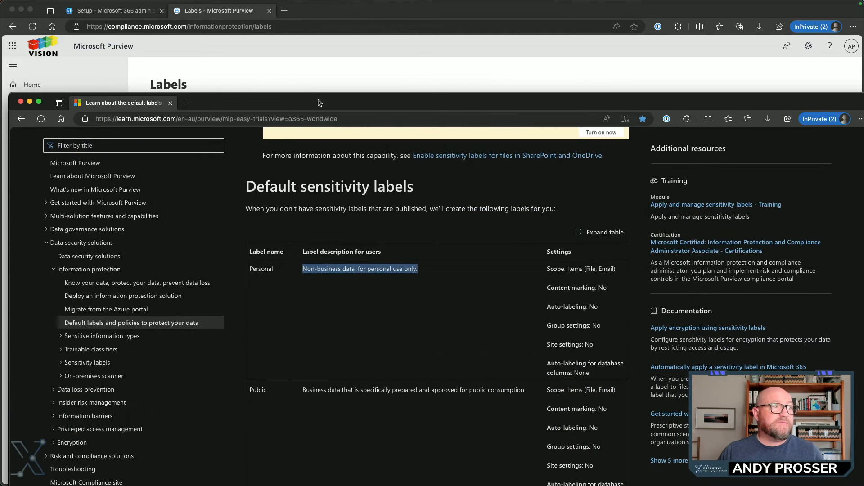
double_click(340, 105)
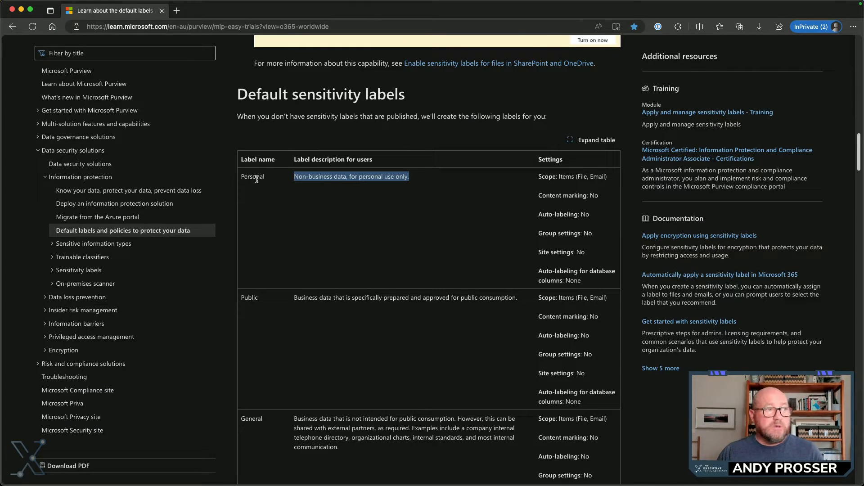
Examine the Default sensitivity labels table, covering the names, user descriptions and settings from Personal through Highly Confidential
scroll(249, 422, "down", 8)
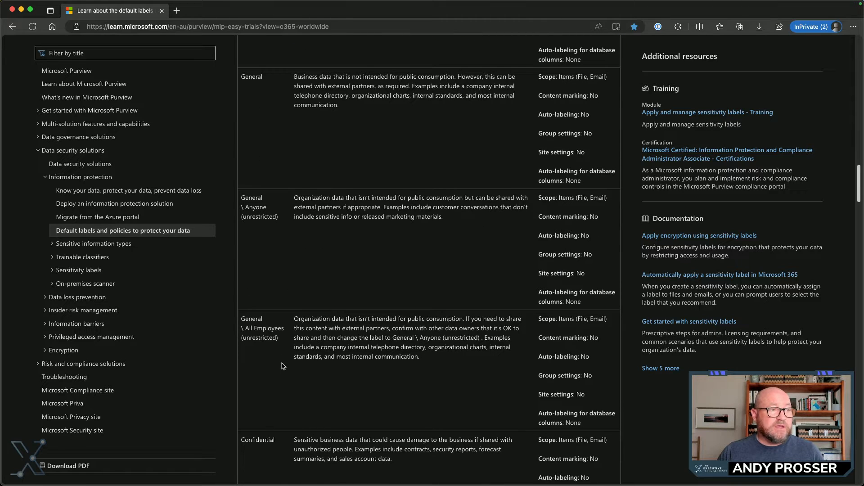
scroll(320, 284, "down", 3)
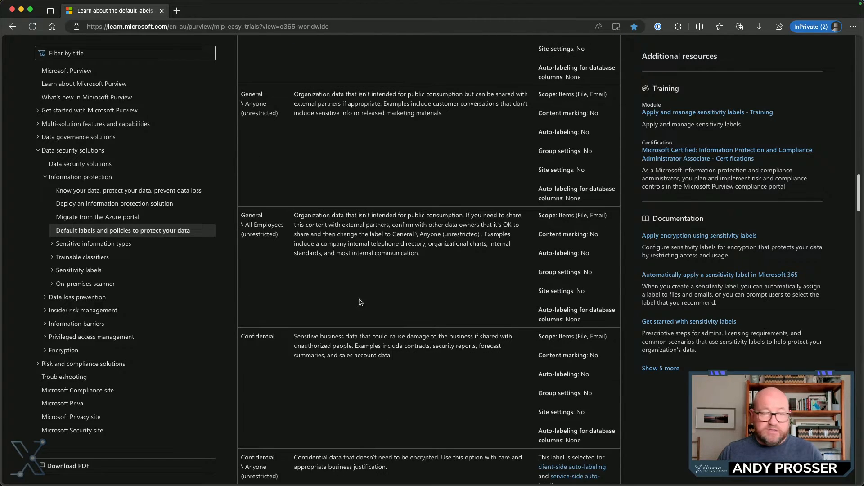
scroll(380, 298, "down", 10)
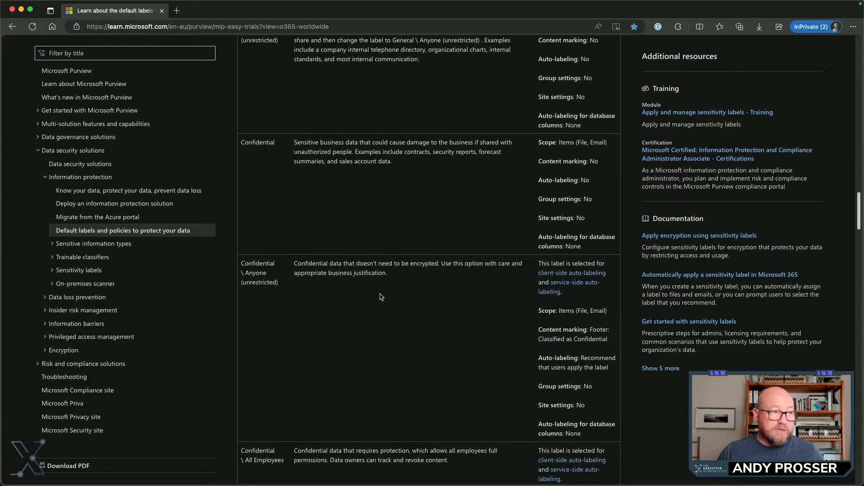
scroll(381, 297, "down", 7)
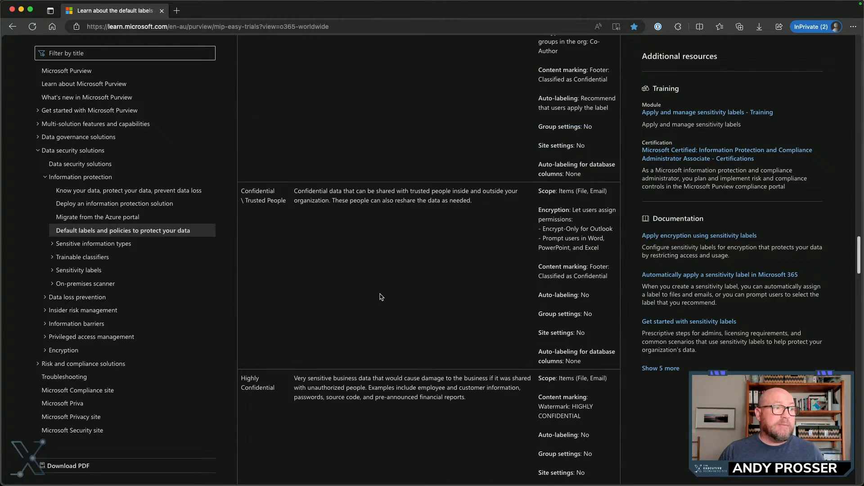
scroll(327, 272, "up", 13)
scroll(327, 272, "up", 15)
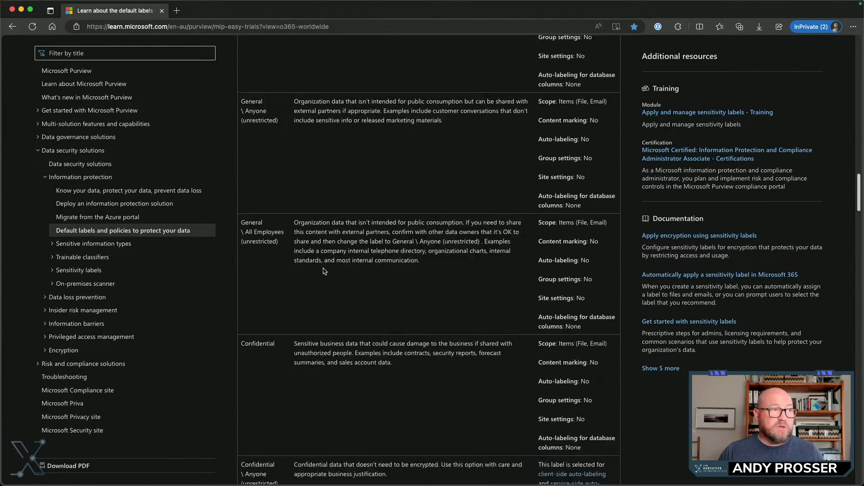
triple_click(325, 265)
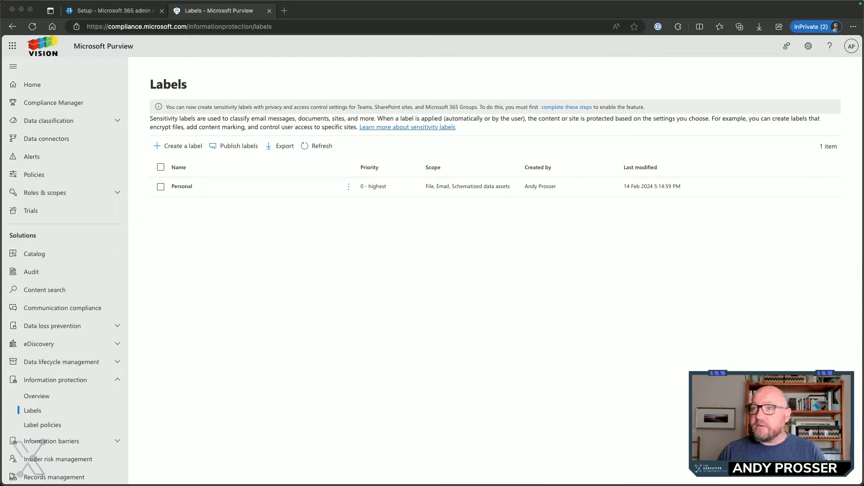
Back in Microsoft Purview, start a new sensitivity label and set both its name and display name to Public
left_click(176, 147)
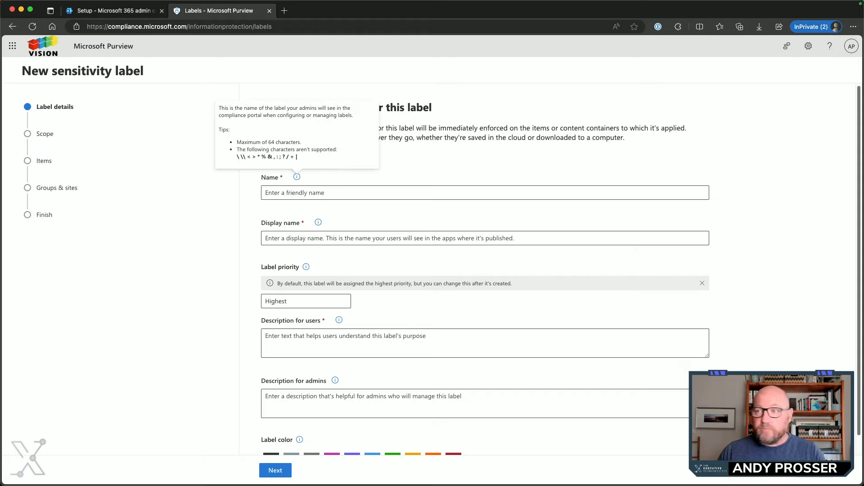
left_click(286, 192)
type("Public")
left_click(287, 237)
type("Public")
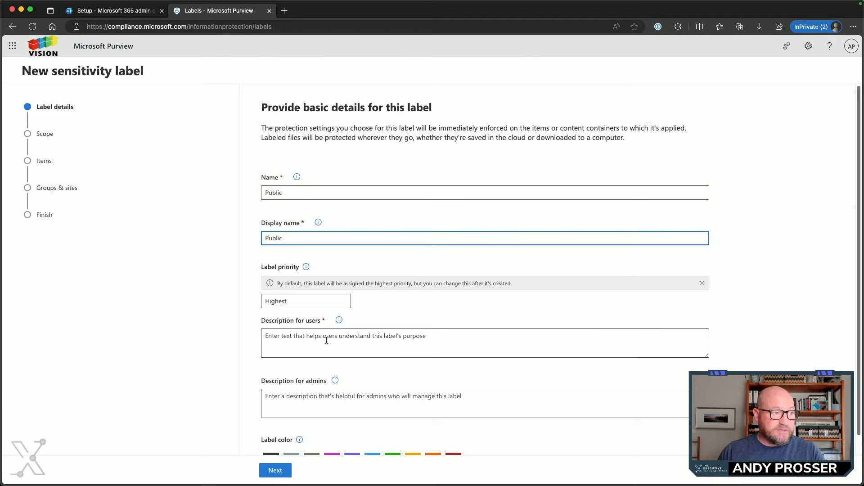
Set the user and admin descriptions to "Business data that is specifically prepared and approved for public consumption." and choose the green label color
left_click(294, 300)
left_click(299, 342)
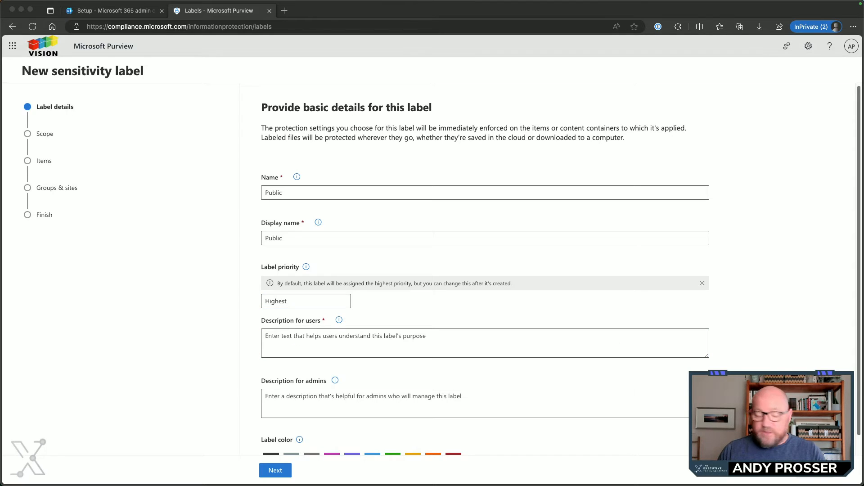
left_click(301, 339)
type("Business data that is specifically prepared and approved for public consumption.")
left_click(371, 400)
type("Business data that is specifically prepared and approved for public consumption.")
scroll(550, 329, "down", 1)
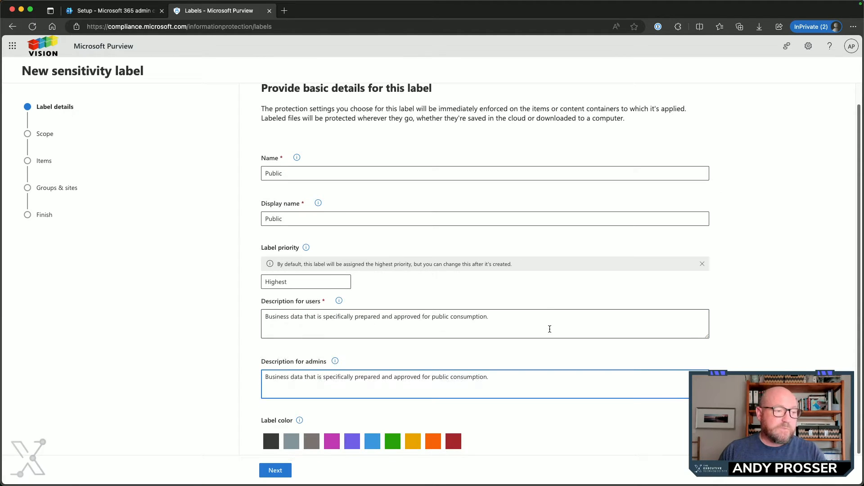
left_click(392, 444)
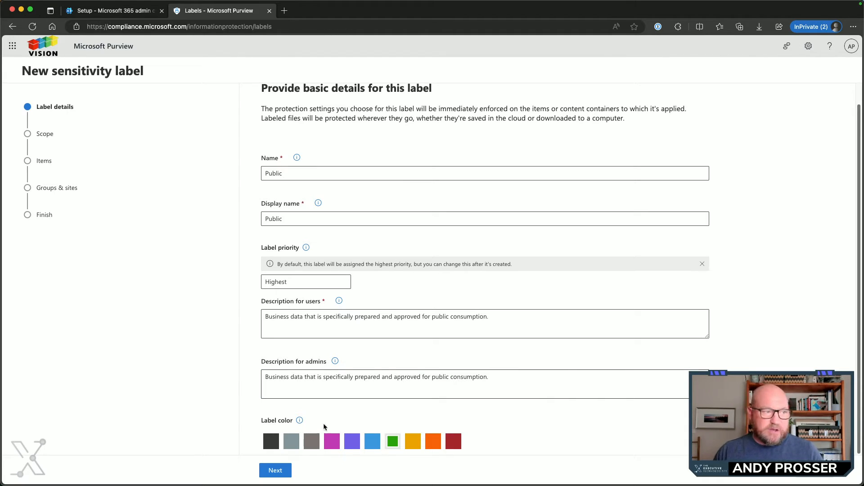
Accept the Files, Emails and Schematized data assets scope for Public, leaving encryption, content marking, auto-labeling and group settings off, and proceed to the review
left_click(280, 470)
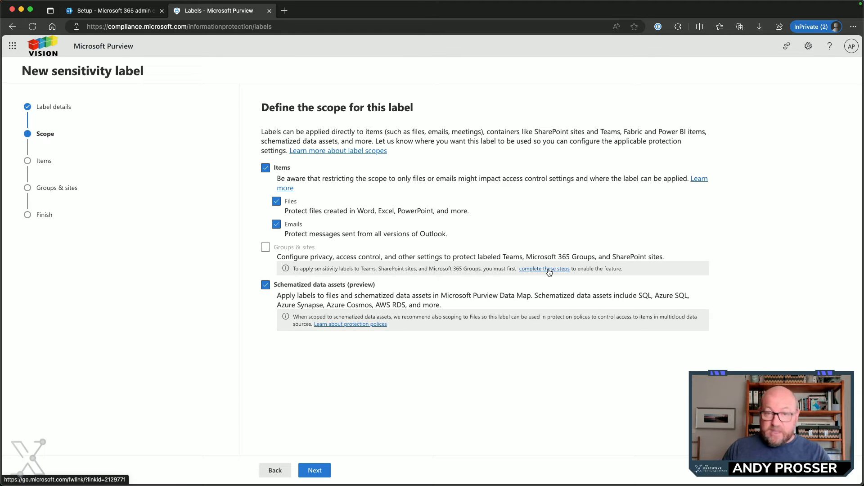
left_click(315, 473)
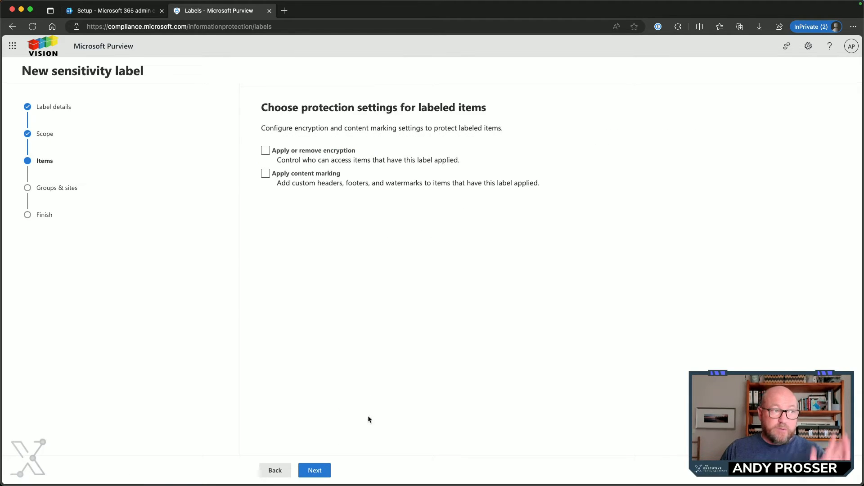
left_click(266, 173)
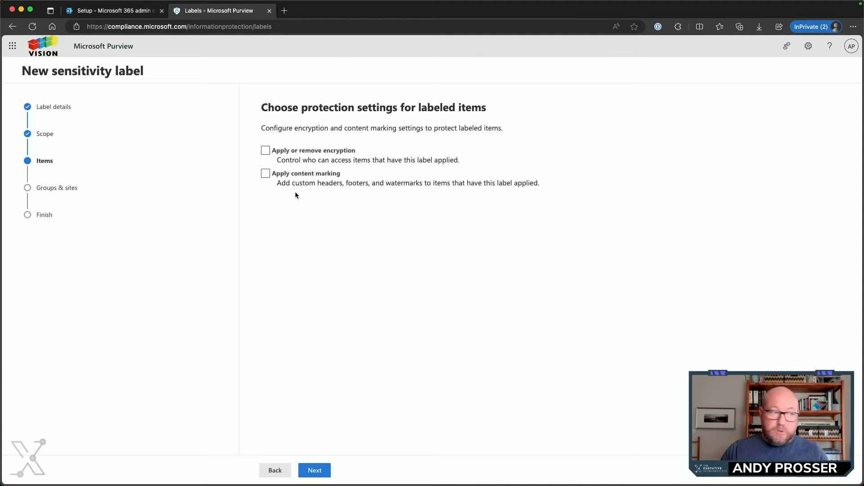
left_click(316, 470)
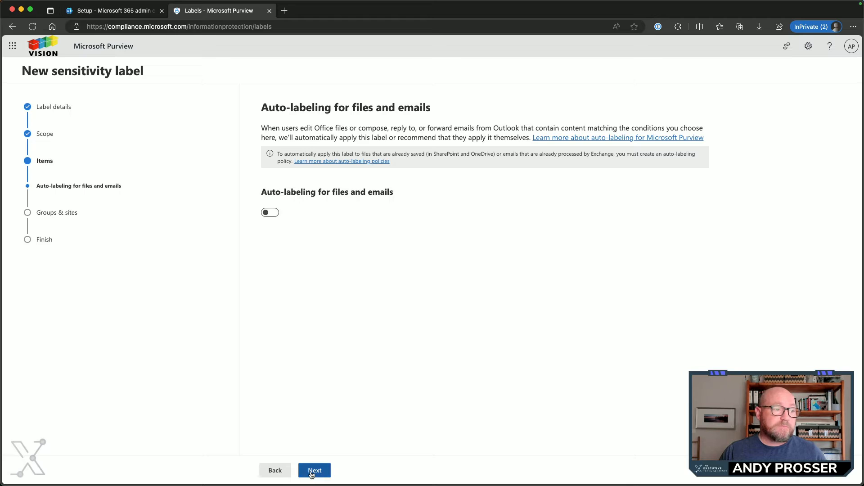
left_click(315, 470)
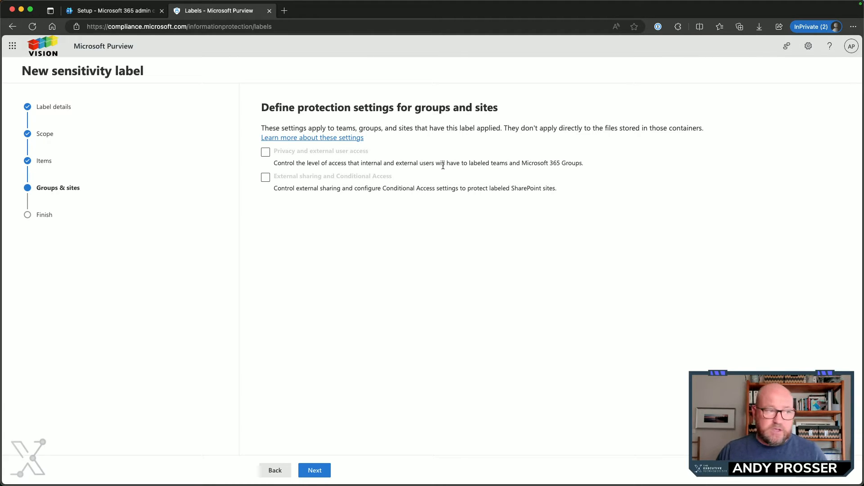
left_click(316, 470)
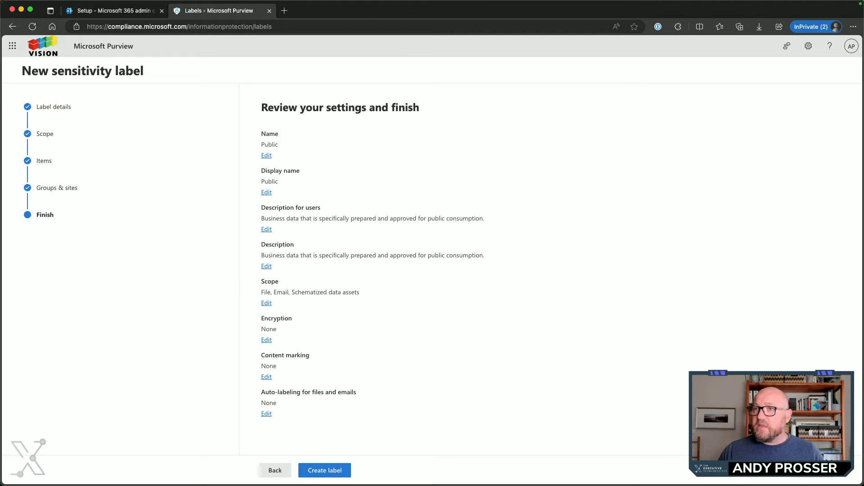
Compare the Public settings with the Microsoft Learn default labels table, then create the label and return to the labels list
left_click_drag(424, 1, 382, 4)
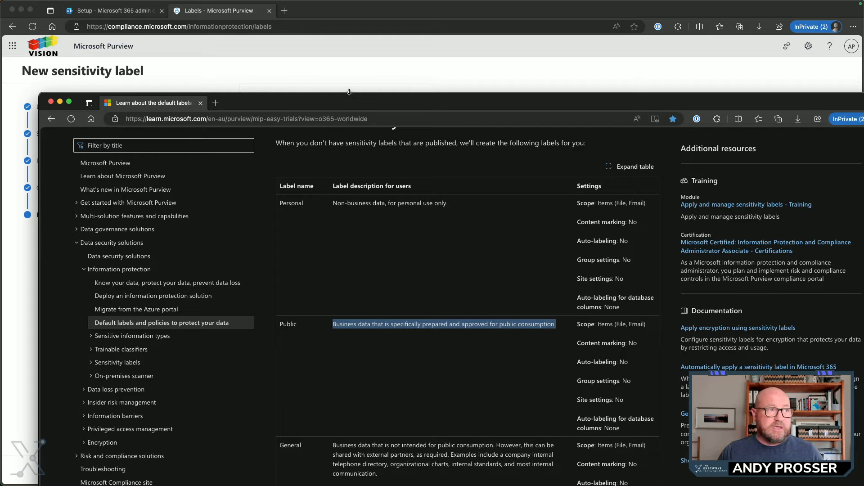
left_click_drag(349, 107, 370, 108)
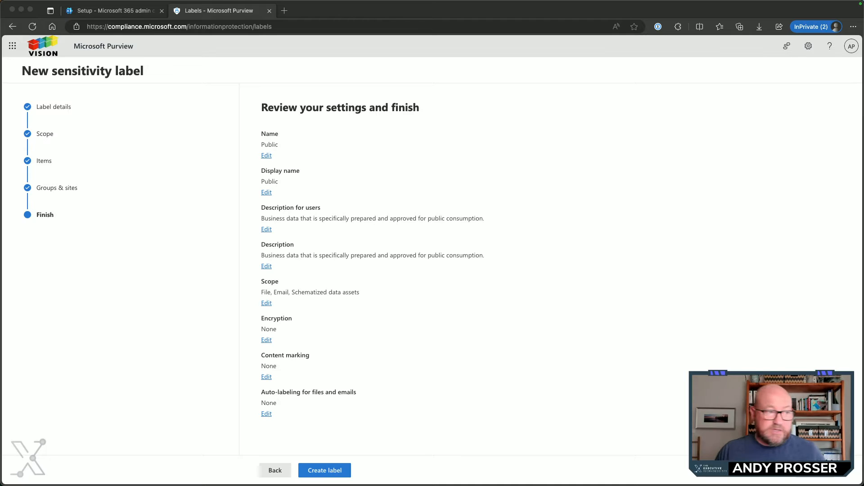
left_click(317, 475)
left_click(329, 474)
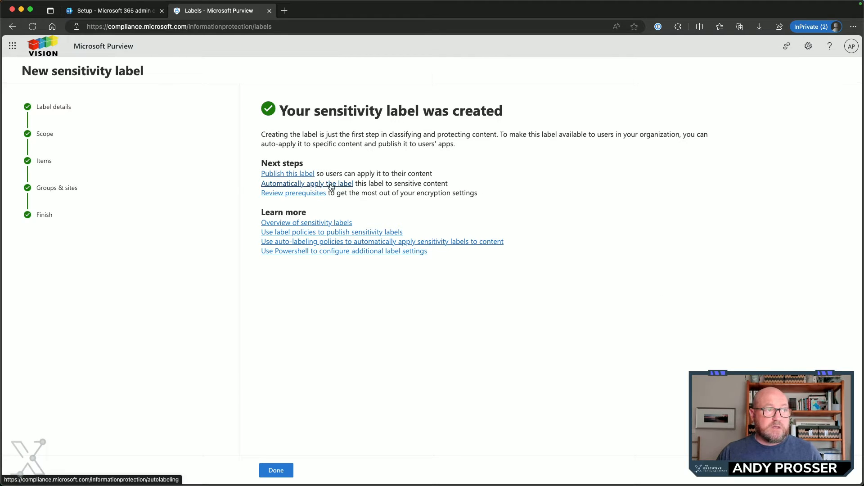
left_click(273, 472)
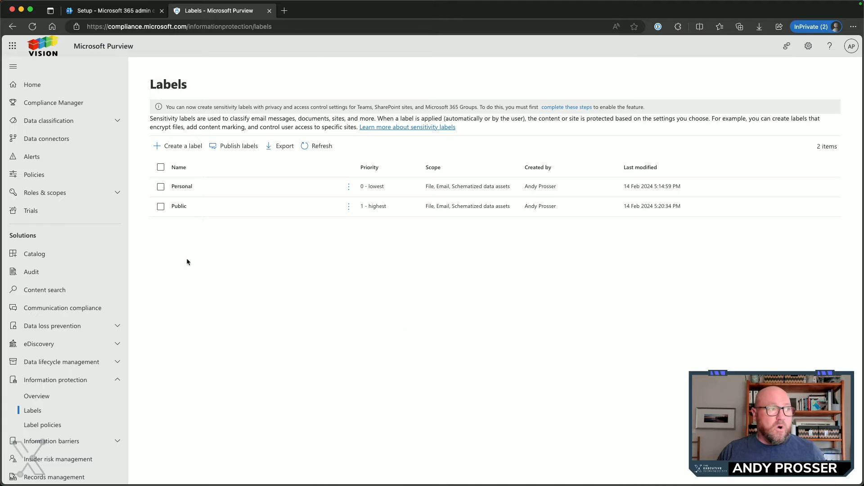
Start another new sensitivity label and set both its name and display name to General
left_click(180, 149)
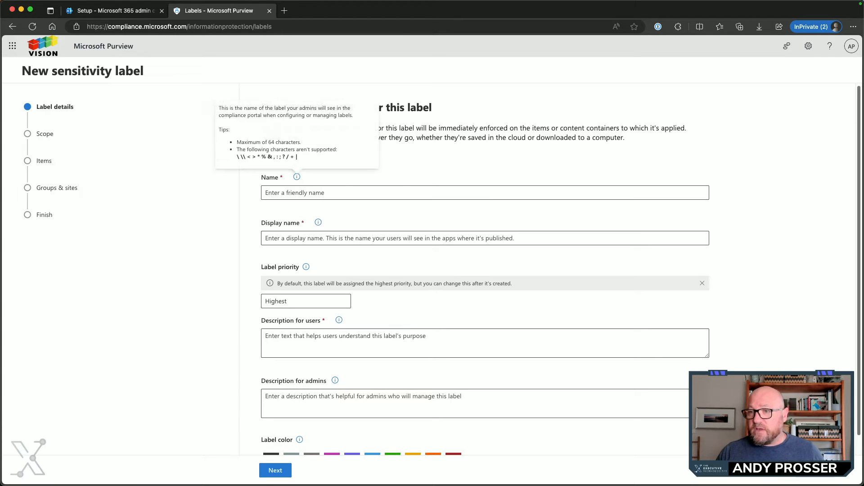
left_click(328, 192)
type("General")
left_click(343, 239)
type("General")
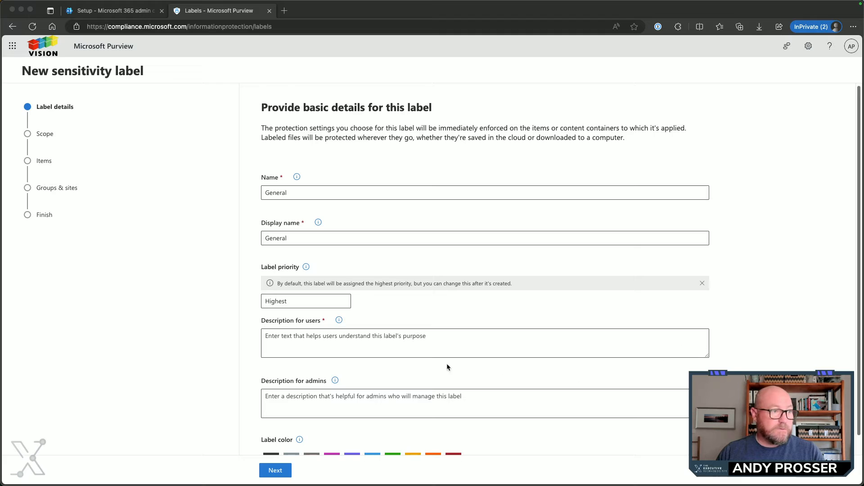
Fill the user and admin descriptions with the documented General text, "Business data that is not intended for public consumption…", and choose the amber label color
left_click(389, 349)
left_click(389, 349)
type("Business data that is not intended for public consumption. However, this can be shared with external partners, as required. Examples include a company internal telephone directory, organizational charts, internal standards, and most internal communication.")
left_click(350, 403)
type("Business data that is not intended for public consumption. However, this can be shared with external partners, as required. Examples include a company internal telephone directory, organizational charts, internal standards, and most internal communication.")
scroll(351, 403, "down", 1)
left_click(413, 441)
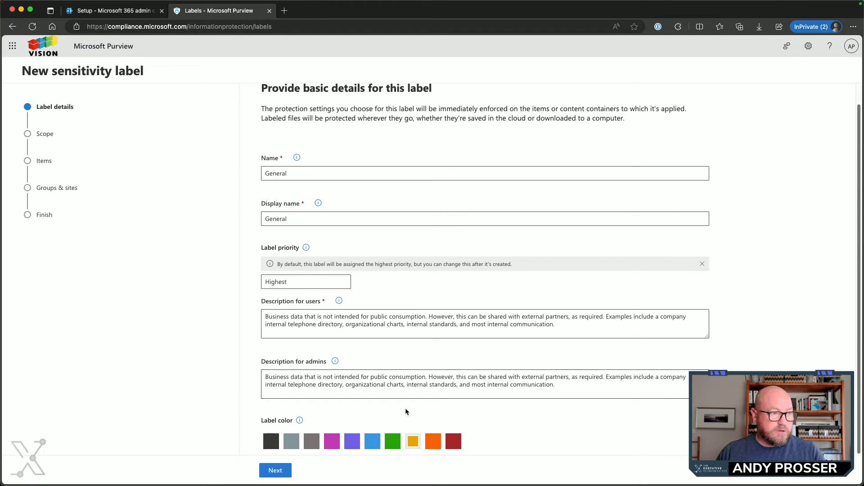
Keep the default scope for General with encryption, content marking and auto-labeling off, create the label and return to the labels list
left_click(270, 470)
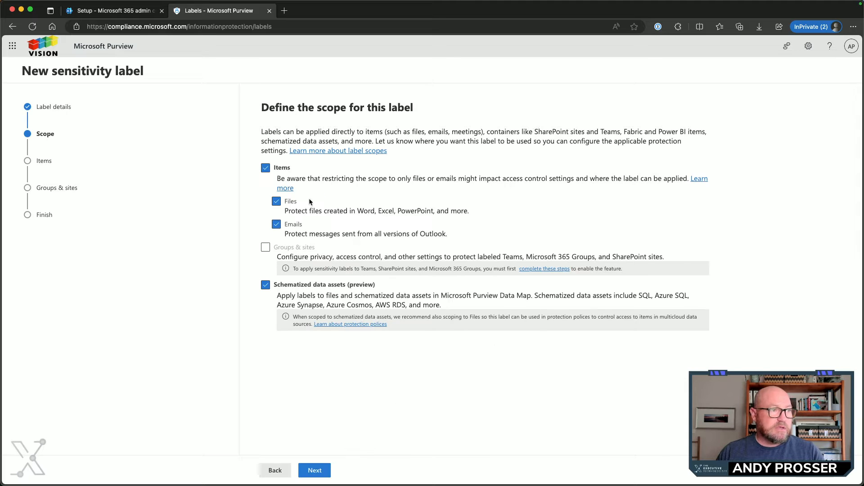
left_click(315, 471)
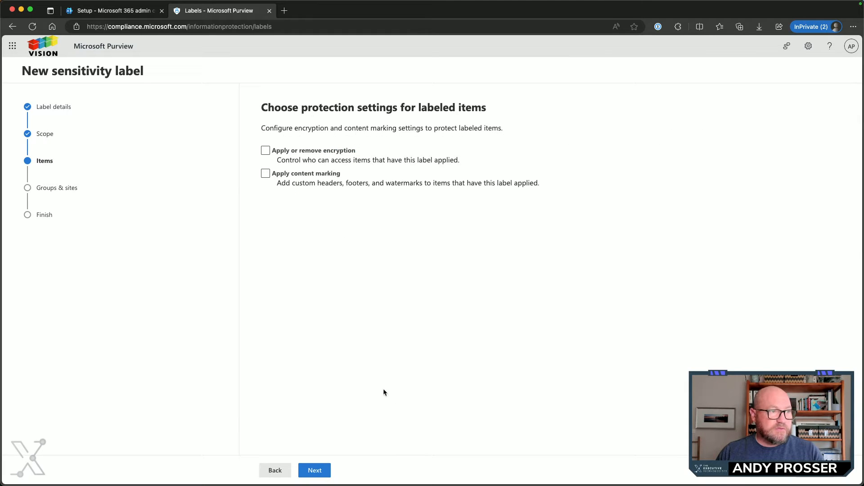
left_click(315, 472)
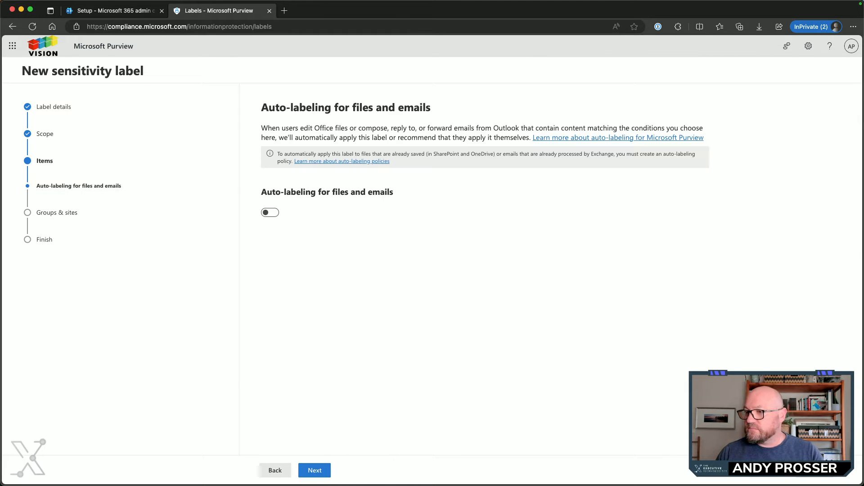
left_click(315, 471)
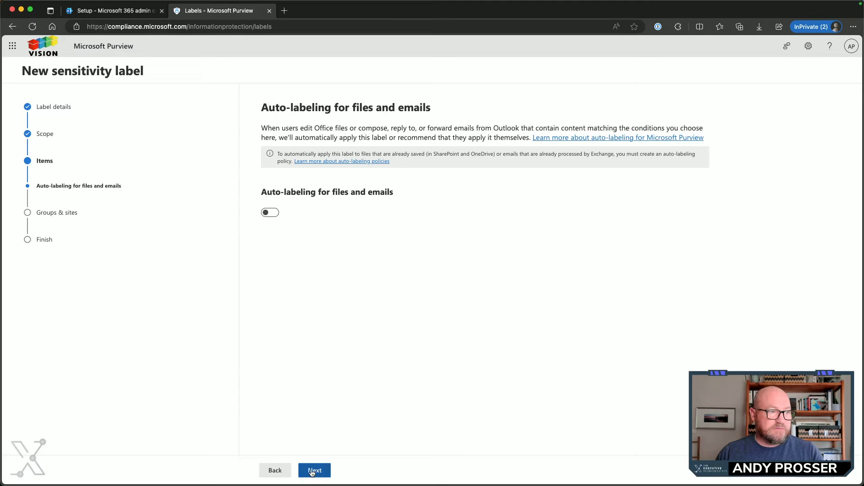
left_click(318, 473)
left_click(320, 473)
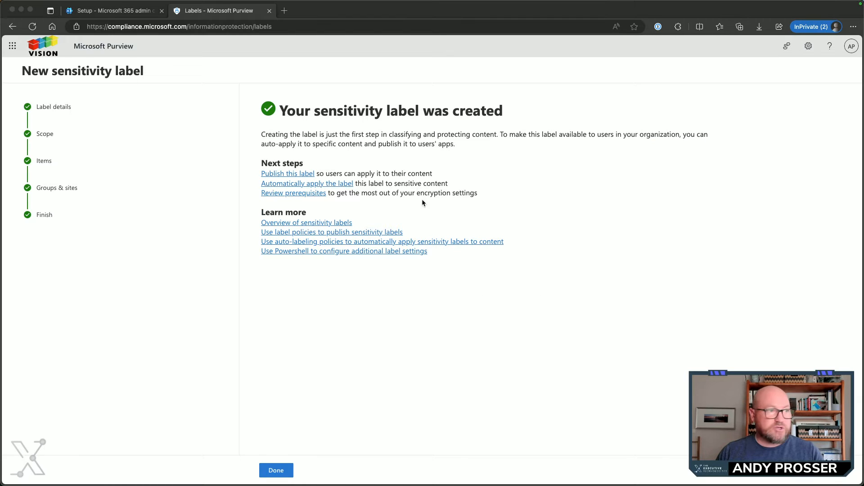
left_click(276, 470)
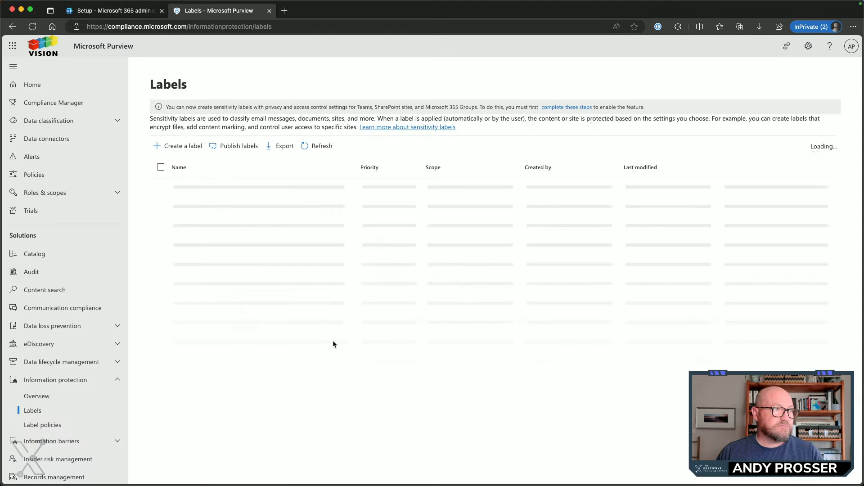
Start another new sensitivity label and set both its name and display name to Confidential
left_click(173, 146)
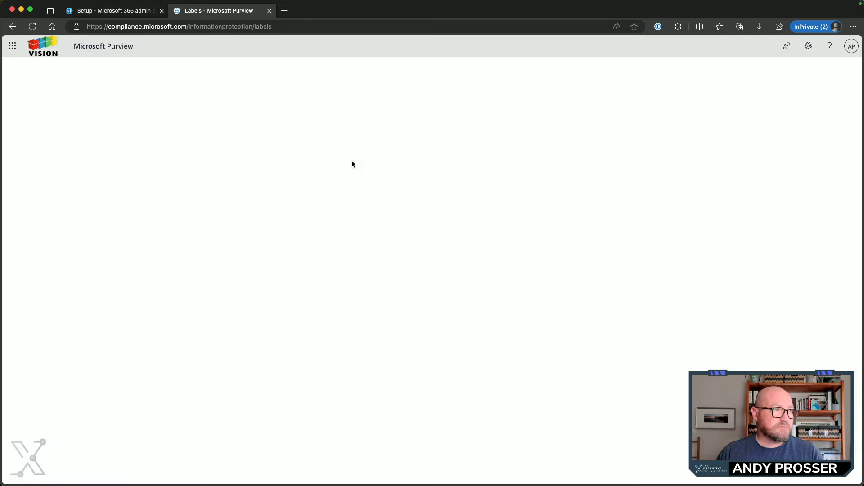
left_click(331, 195)
type("Confidential")
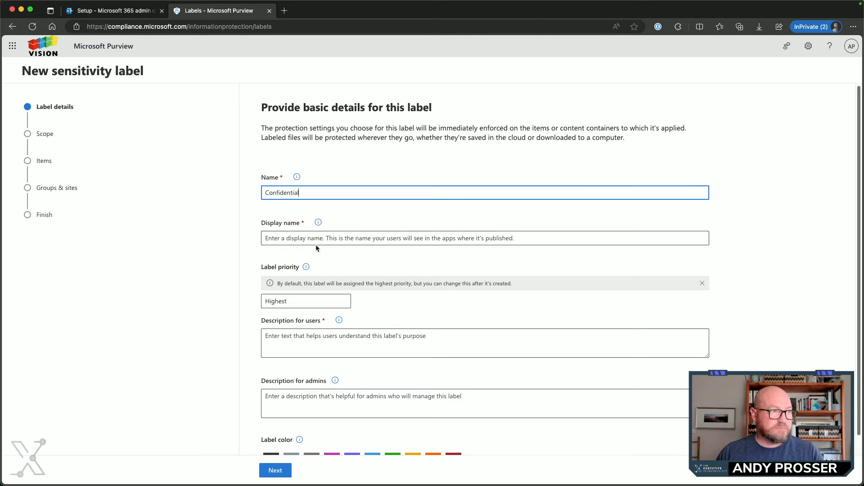
left_click(320, 239)
type("Confidential")
Fill the user and admin descriptions with the documented Confidential text, choose the orange label color and continue to the scope settings
key("super+Tab")
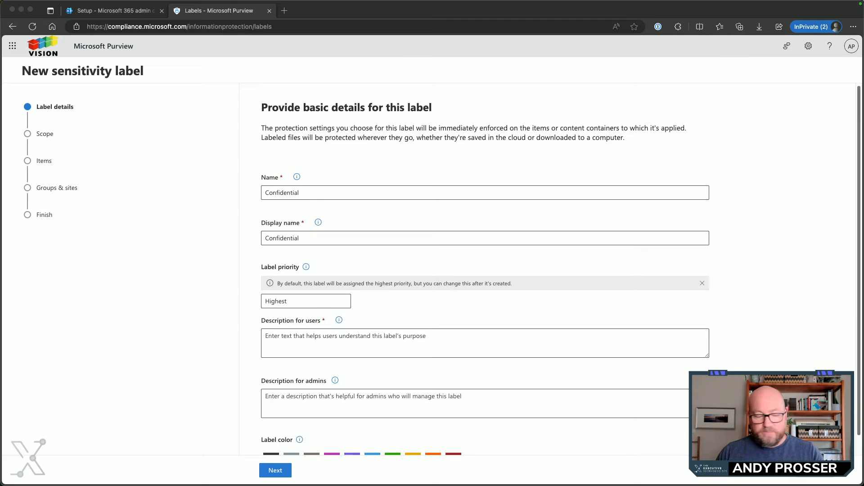
left_click(329, 346)
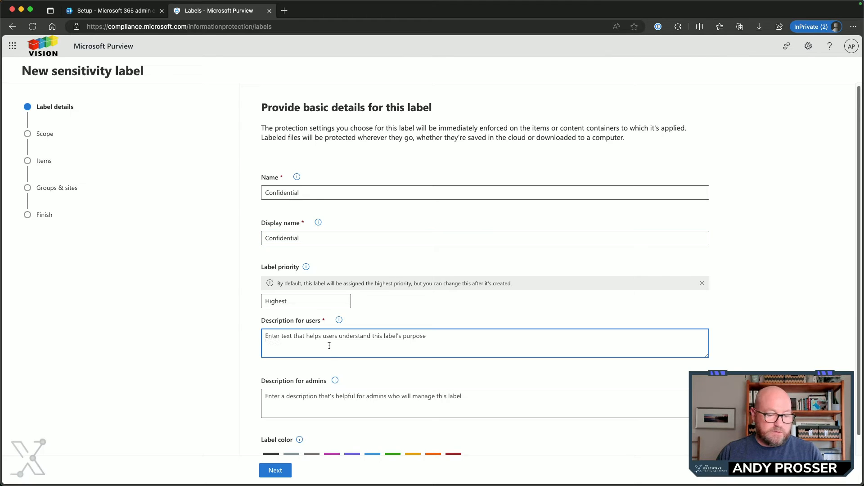
type("Sensitive business data that could cause damage to the business if shared with unauthorized people. Examples include contracts, security reports, forecast summaries, and sales account data.")
left_click(323, 401)
type("Sensitive business data that could cause damage to the business if shared with unauthorized people. Examples include contracts, security reports, forecast summaries, and sales account data.")
scroll(457, 405, "down", 1)
left_click(433, 440)
left_click(276, 471)
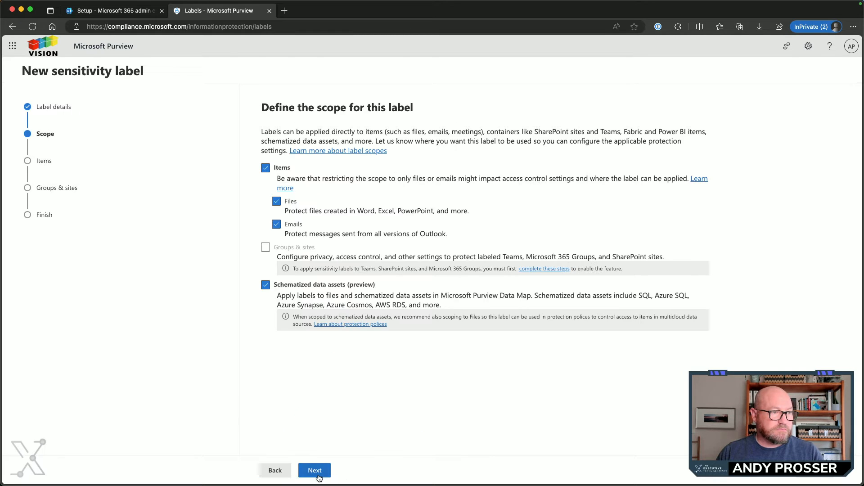
Keep the default scope and protection settings for Confidential, create the label and return to the labels list
left_click(314, 471)
left_click(314, 470)
left_click(315, 470)
left_click(314, 470)
left_click(321, 472)
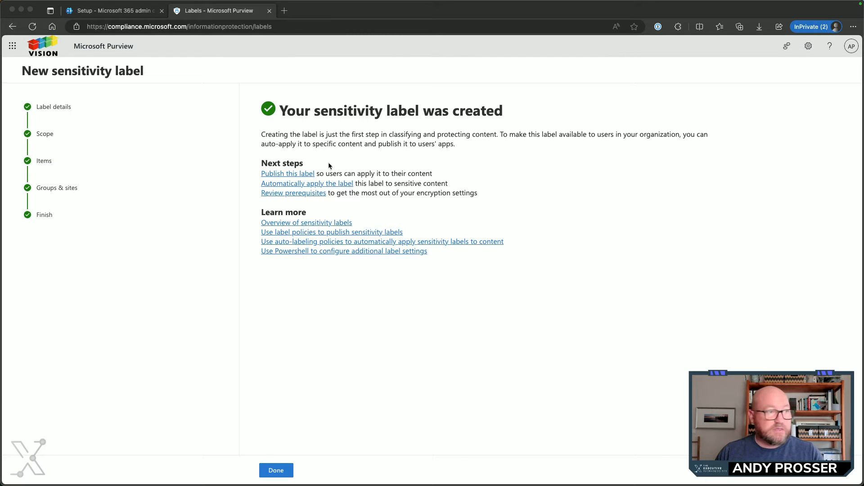
left_click(276, 470)
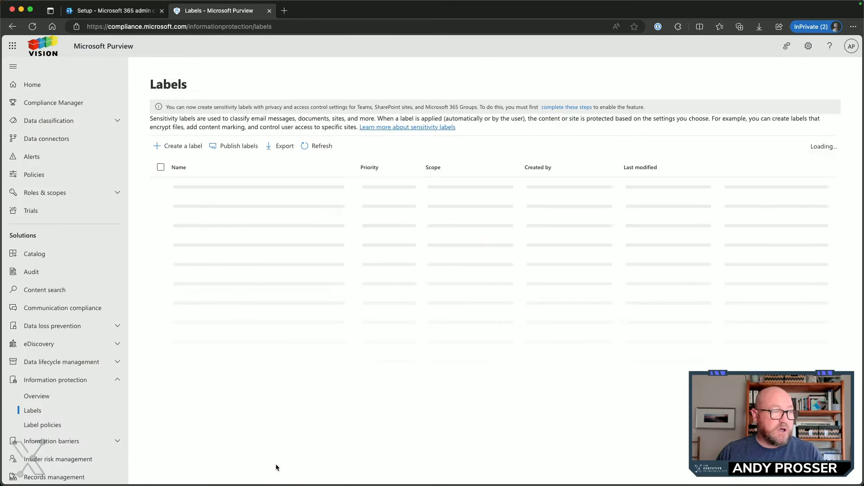
Start another new sensitivity label and set both its name and display name to Highly Confidential
left_click(175, 147)
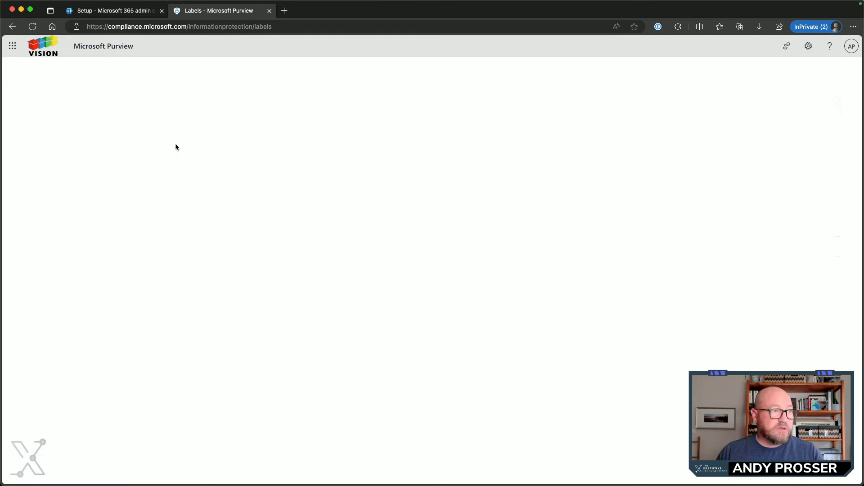
left_click(321, 193)
type("Highly Confidential")
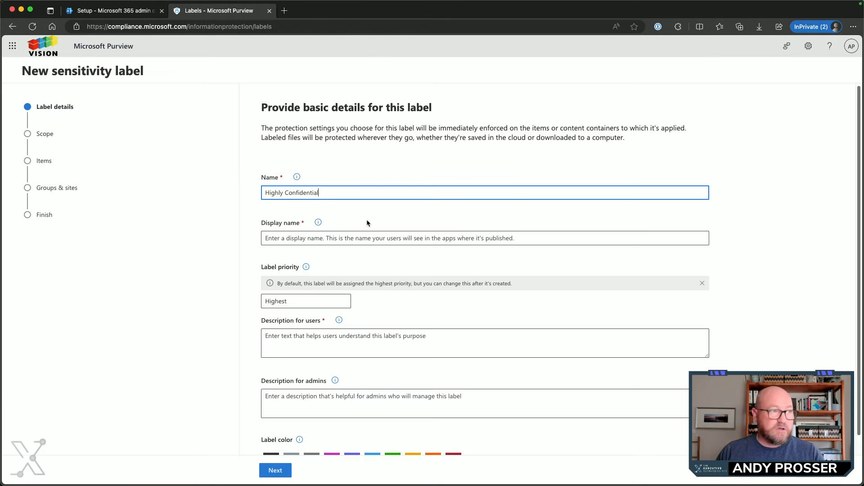
left_click(318, 238)
type("Highly Confidential")
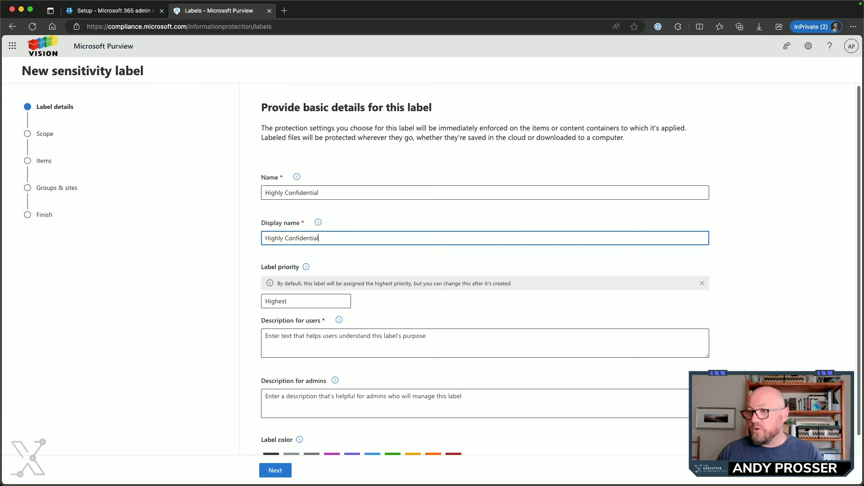
Fill both descriptions with the documented text "Very sensitive business data that would cause damage…", choose the dark red label color and continue to the scope settings
key("super+Tab")
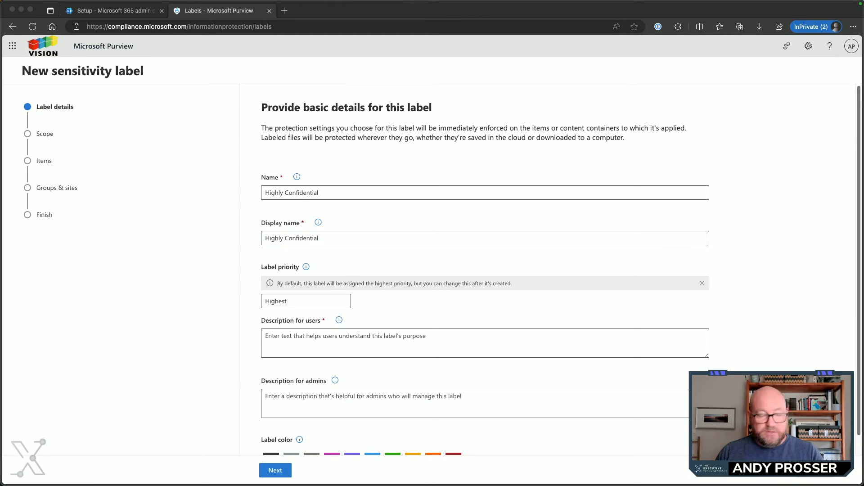
key("super+Tab")
left_click(341, 349)
key("super+v")
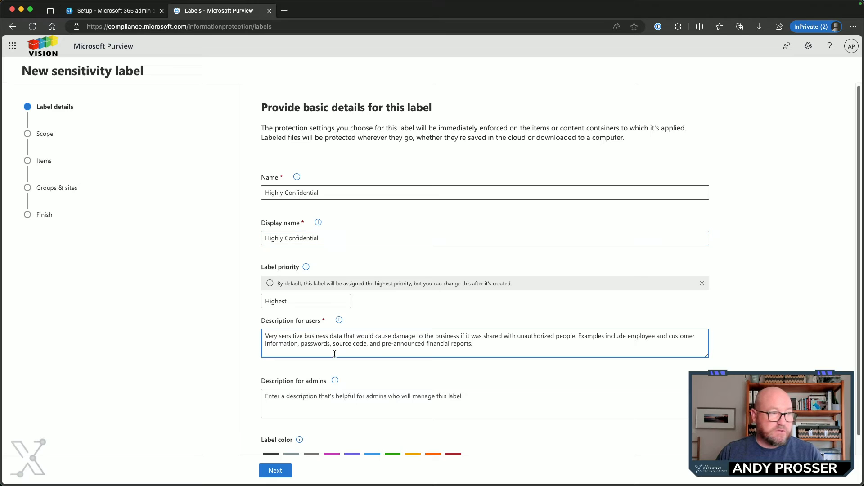
left_click(323, 400)
key("super+v")
scroll(453, 392, "down", 1)
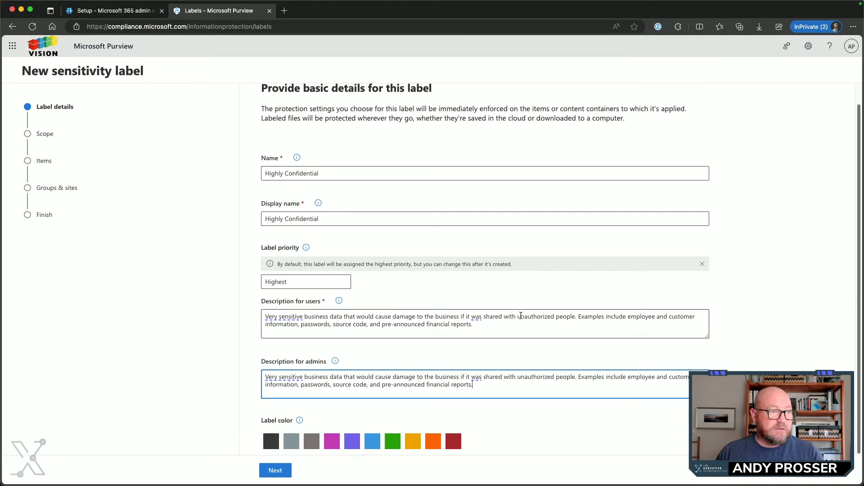
left_click(454, 442)
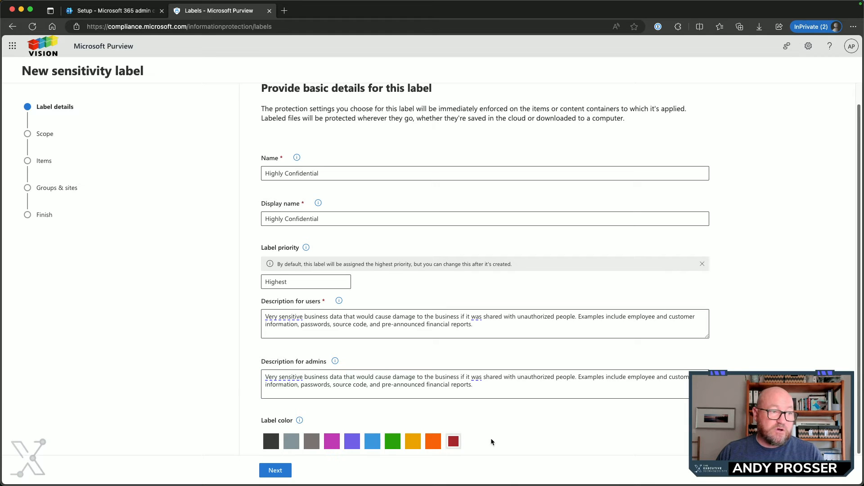
left_click(278, 475)
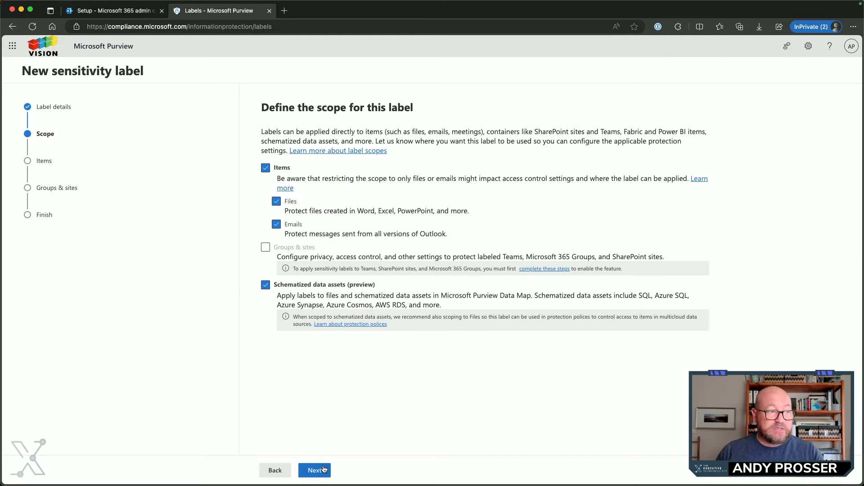
Keep the default scope, turn on content marking without encryption, and select only a watermark, with the header and footer off
left_click(323, 471)
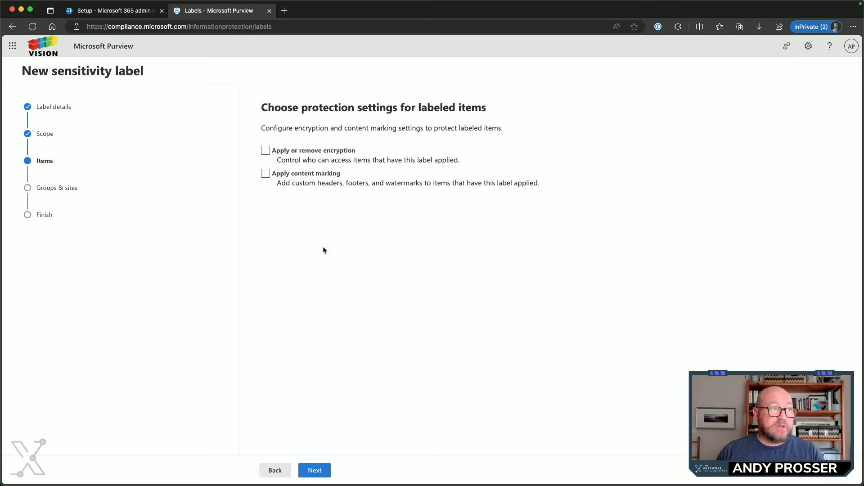
left_click(265, 174)
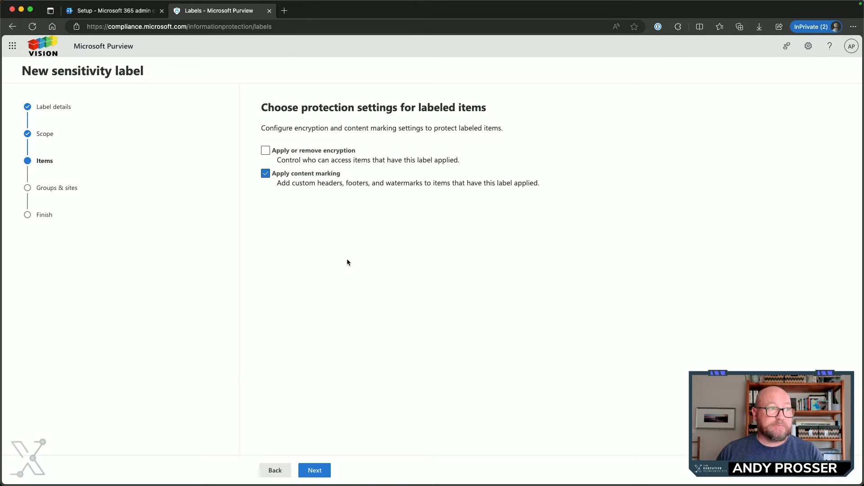
left_click(314, 470)
left_click(270, 203)
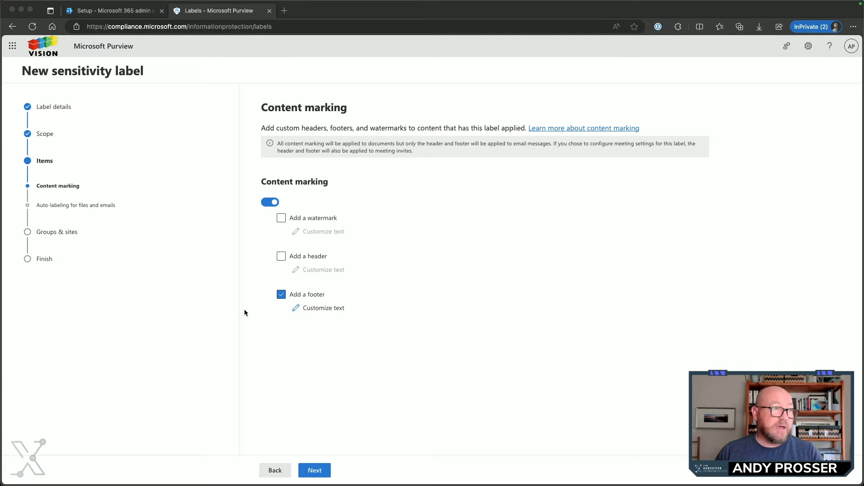
left_click(281, 295)
left_click(282, 218)
Customize the watermark with the text HIGHLY CONFIDENTIAL and a font size of 32
left_click(318, 233)
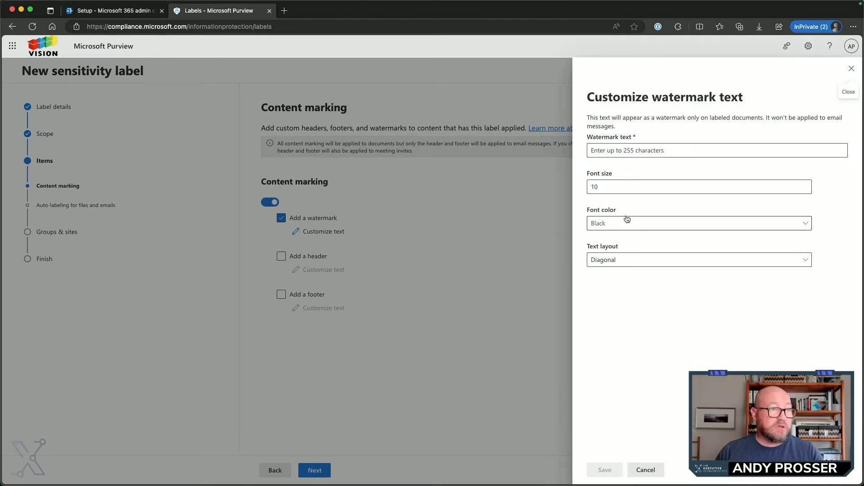
left_click(672, 152)
type("HIGHLY CONFIDENTIAL")
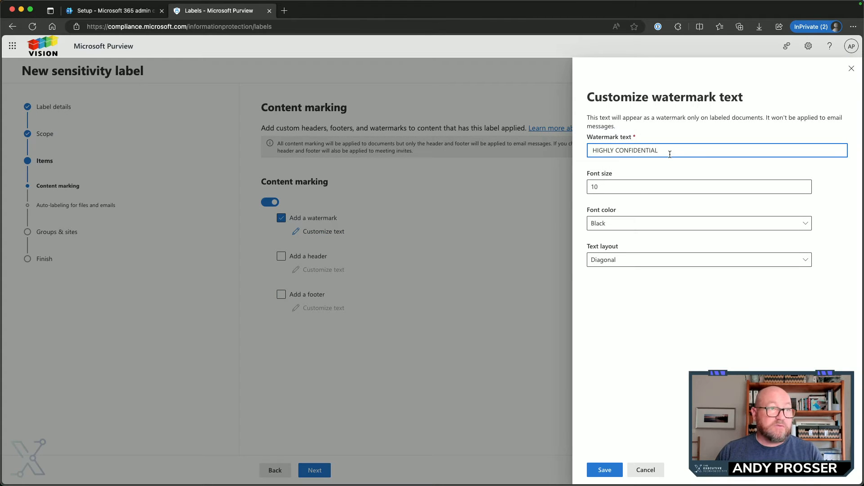
left_click(608, 190)
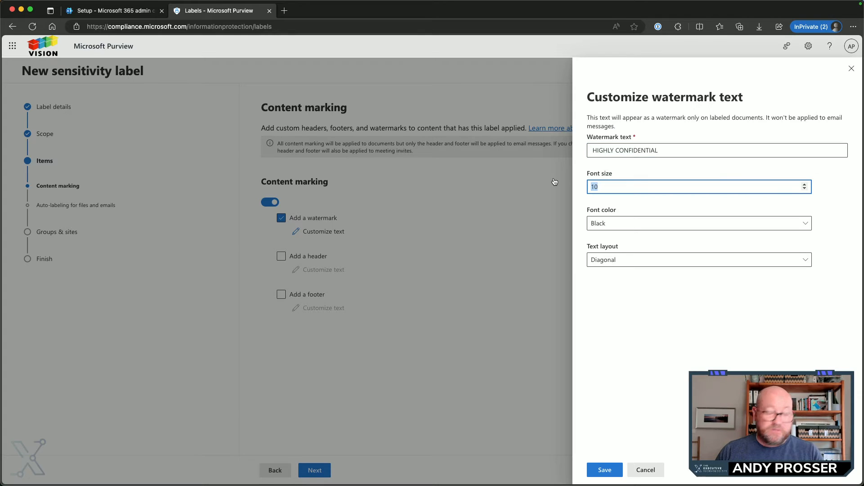
type("32")
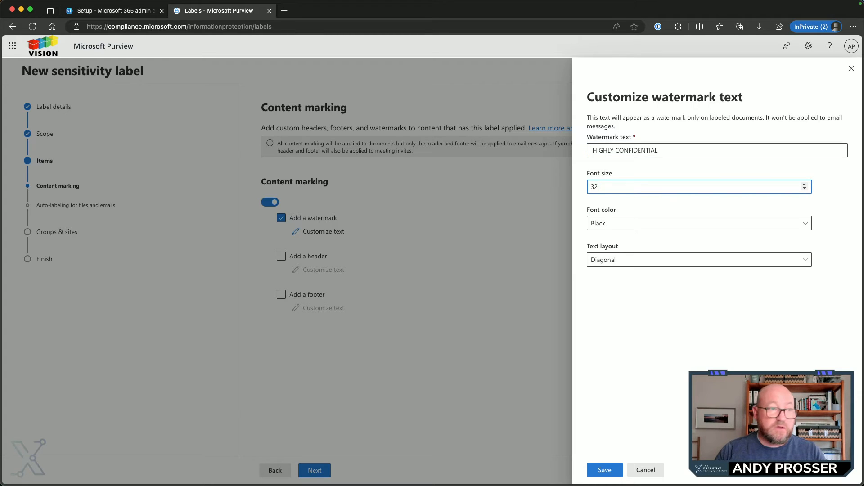
Check the watermark's font color and text layout options, keep Black and Diagonal, and save the watermark
left_click(628, 224)
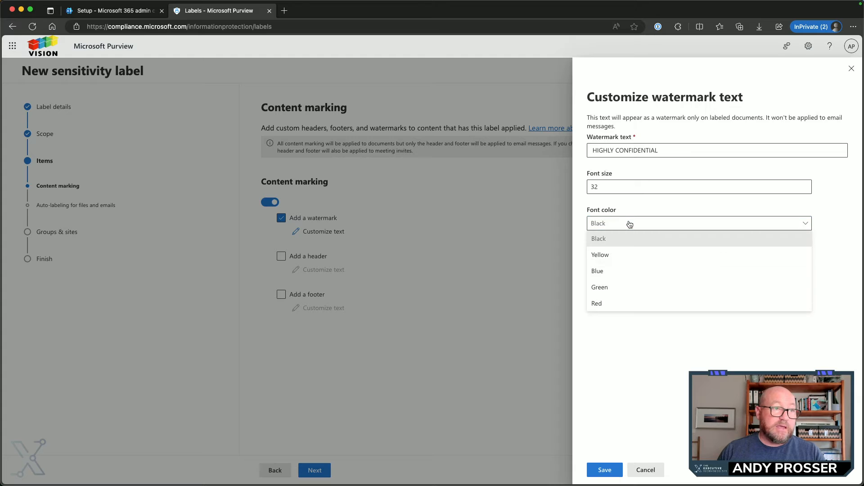
left_click(631, 224)
left_click(654, 258)
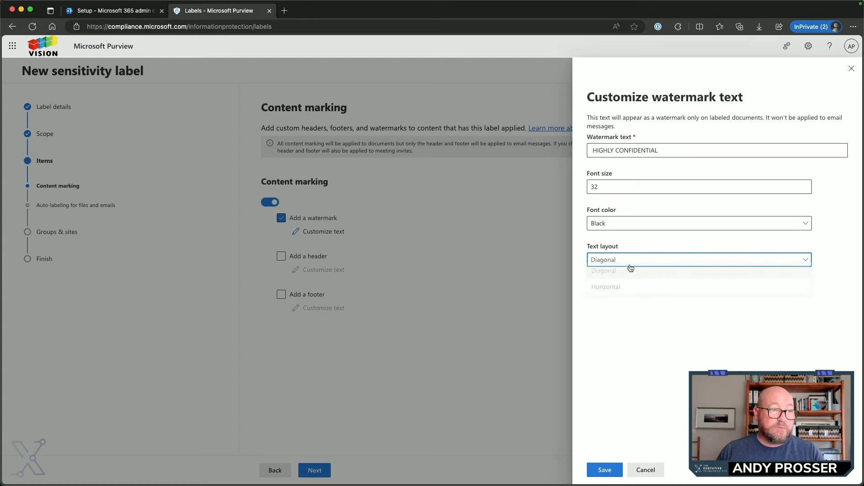
left_click(635, 268)
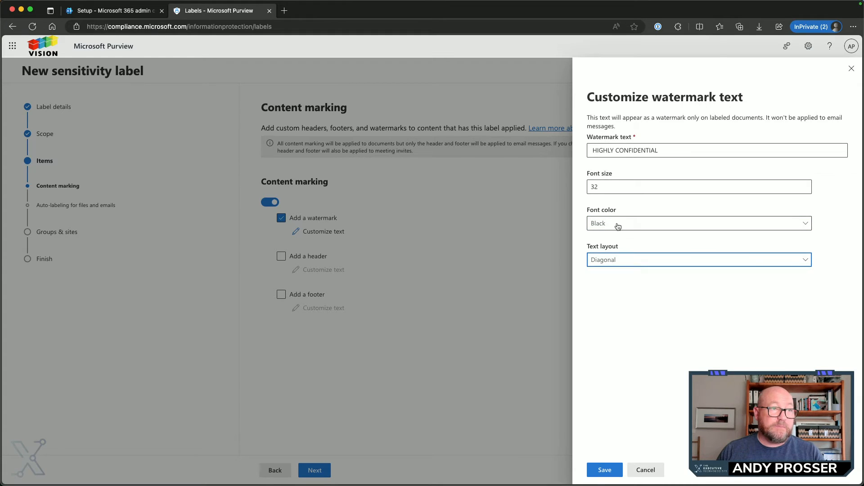
left_click(618, 224)
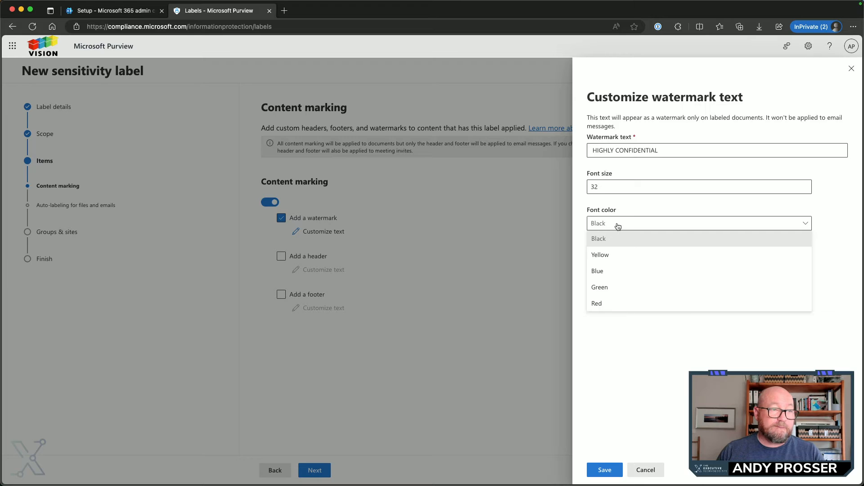
left_click(618, 225)
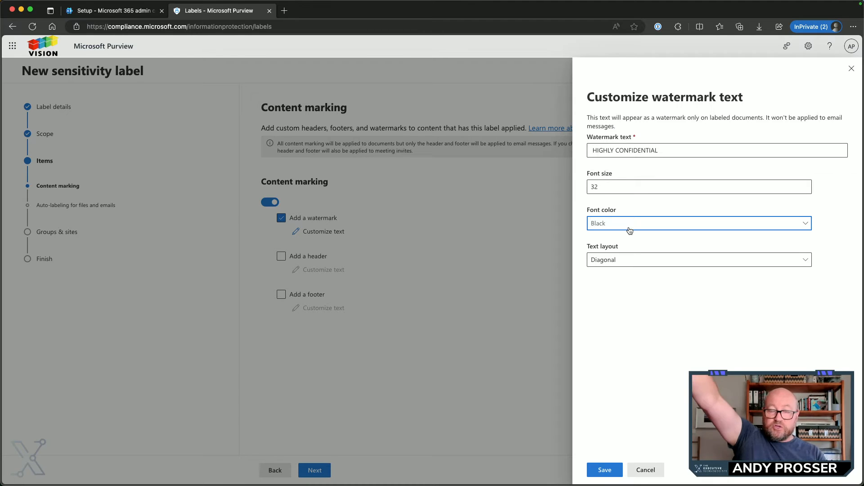
left_click(629, 230)
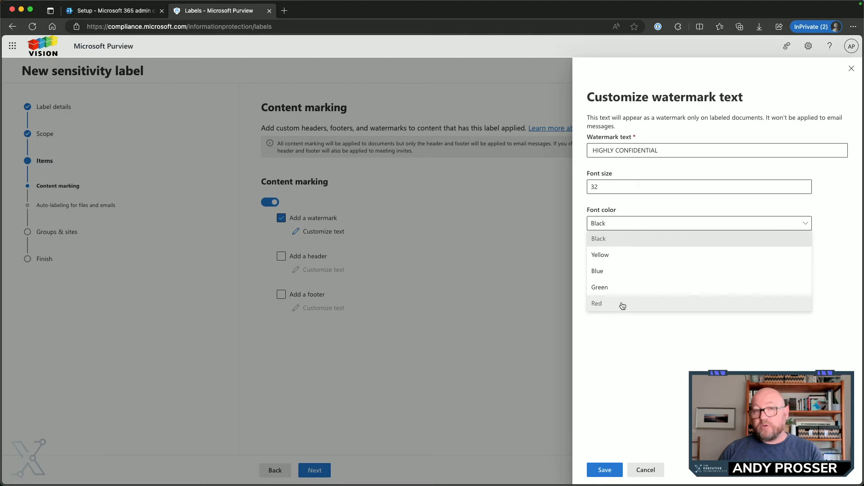
left_click(637, 350)
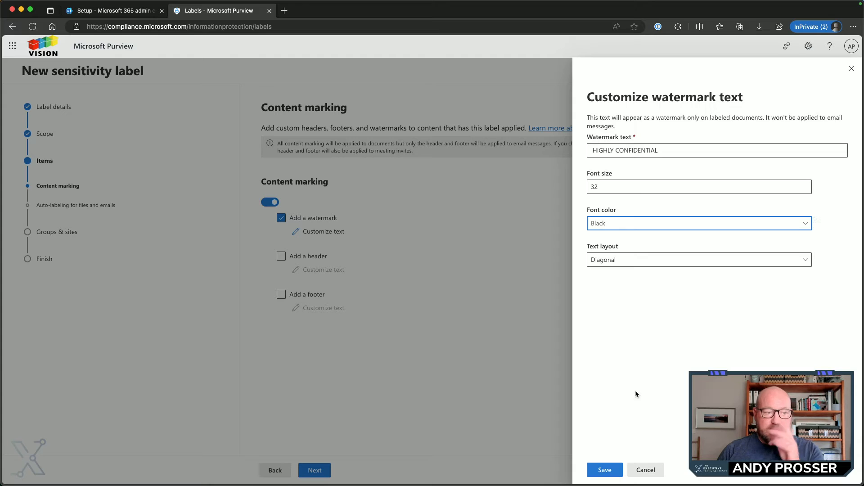
left_click(604, 470)
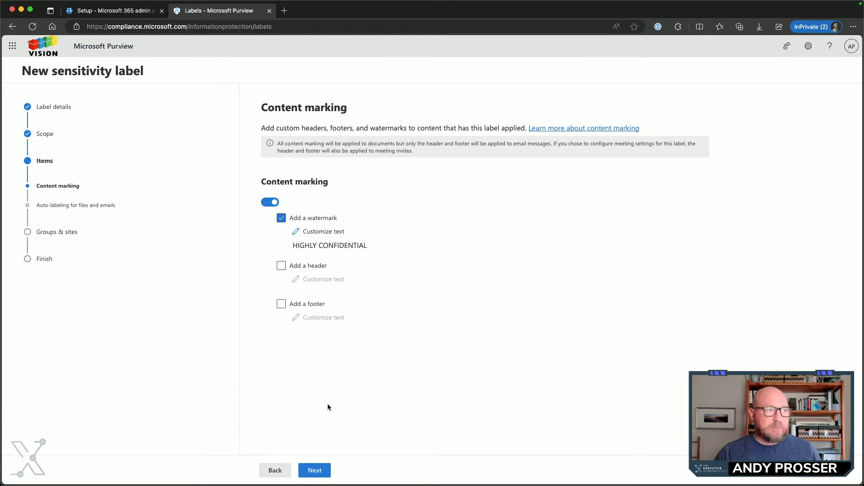
Leave auto-labeling and the group and site protections off, create the Highly Confidential label and return to the labels list
left_click(314, 470)
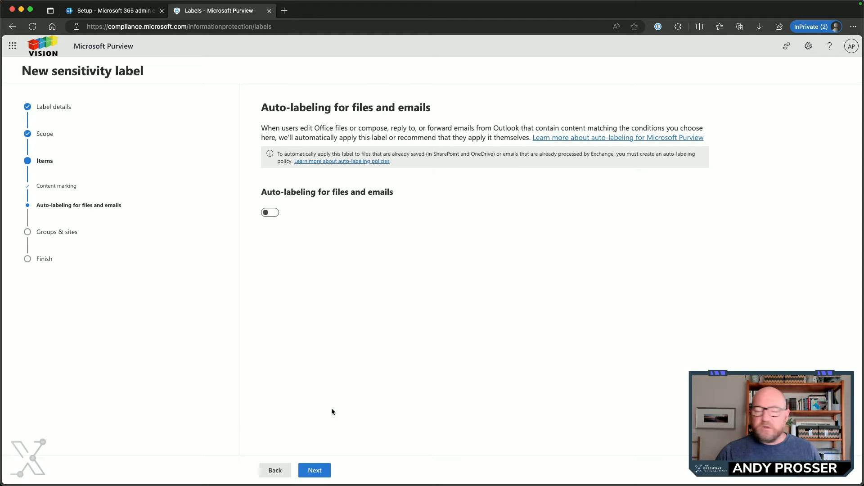
left_click(315, 471)
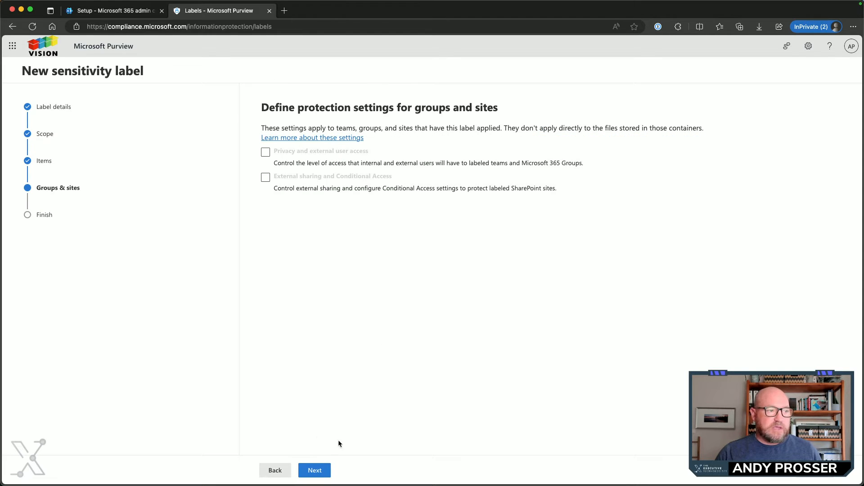
left_click(315, 470)
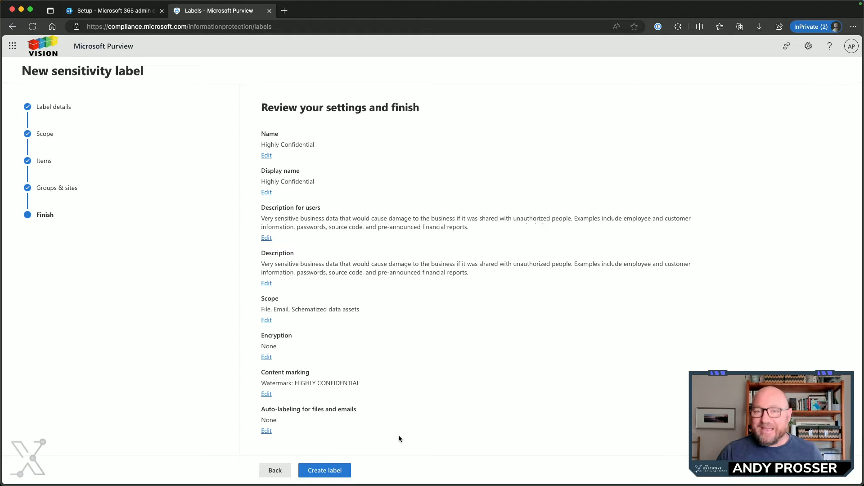
left_click(337, 470)
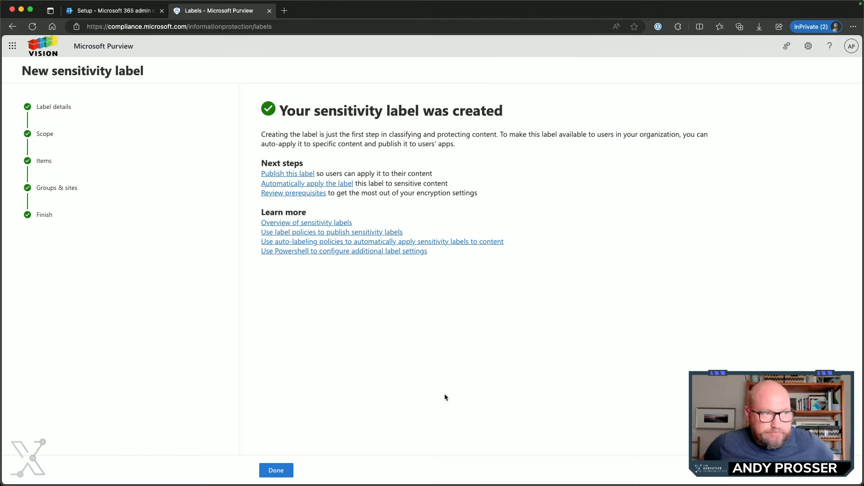
left_click(276, 470)
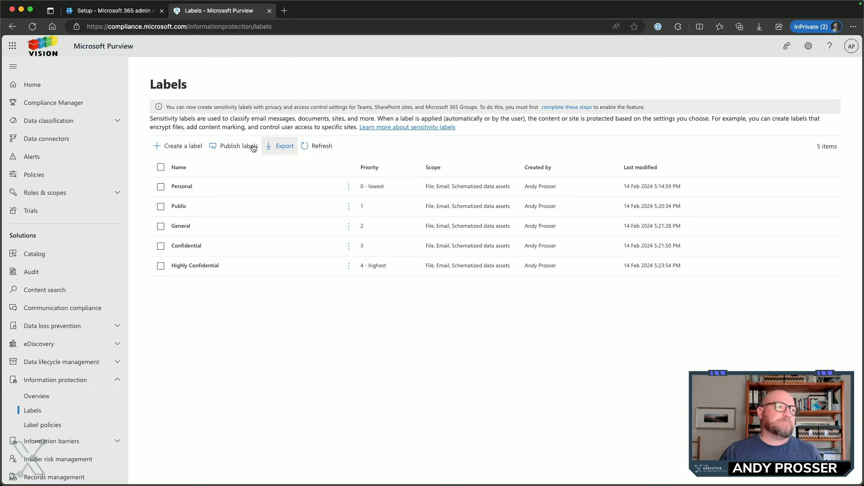
Start a label publishing policy and include all five sensitivity labels: Personal, Public, General, Confidential and Highly Confidential
left_click(231, 146)
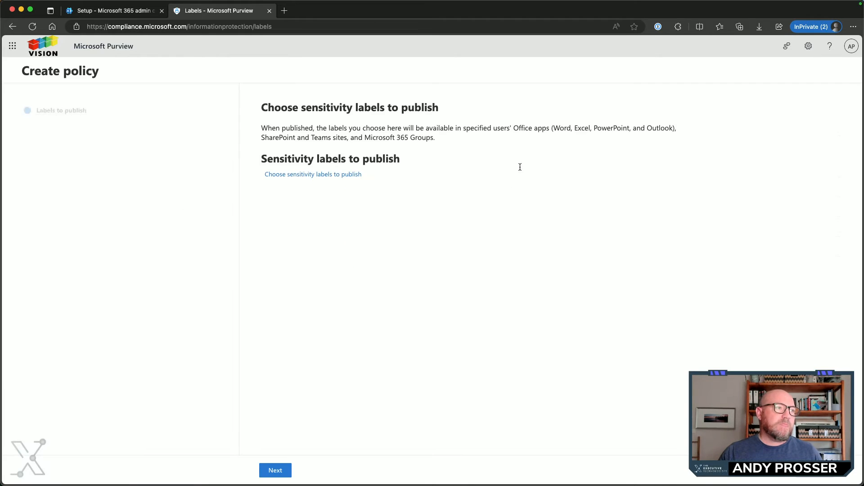
left_click(318, 177)
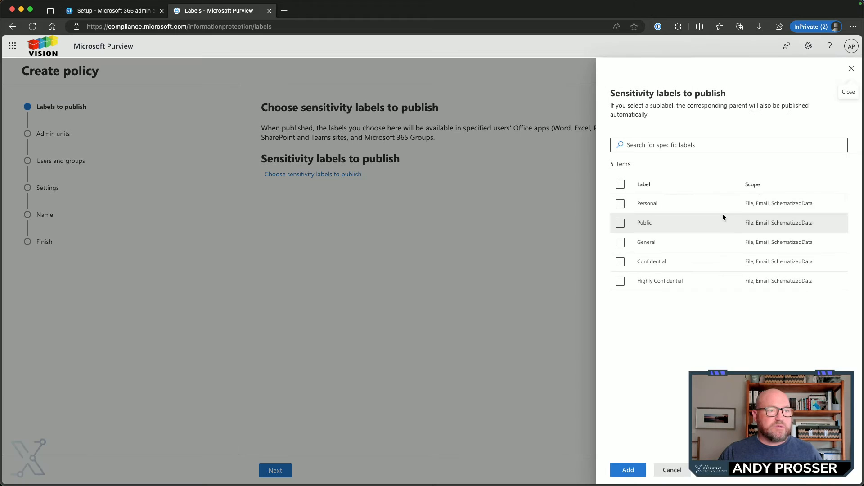
left_click(620, 185)
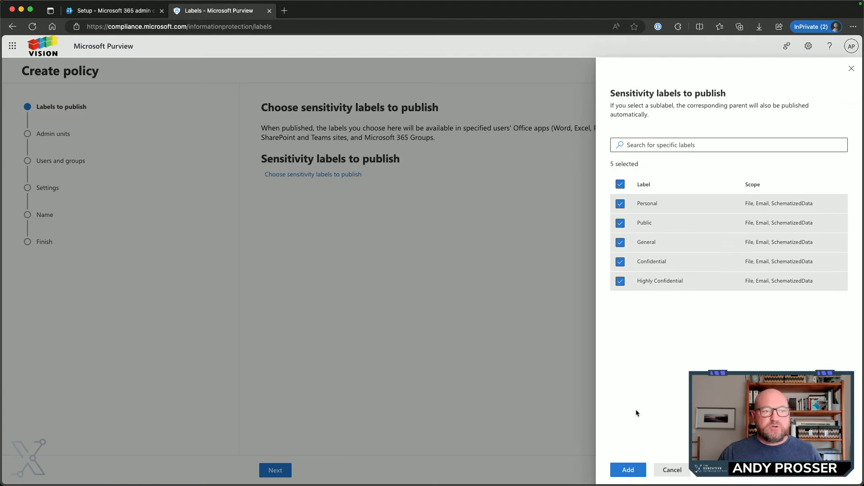
left_click(628, 469)
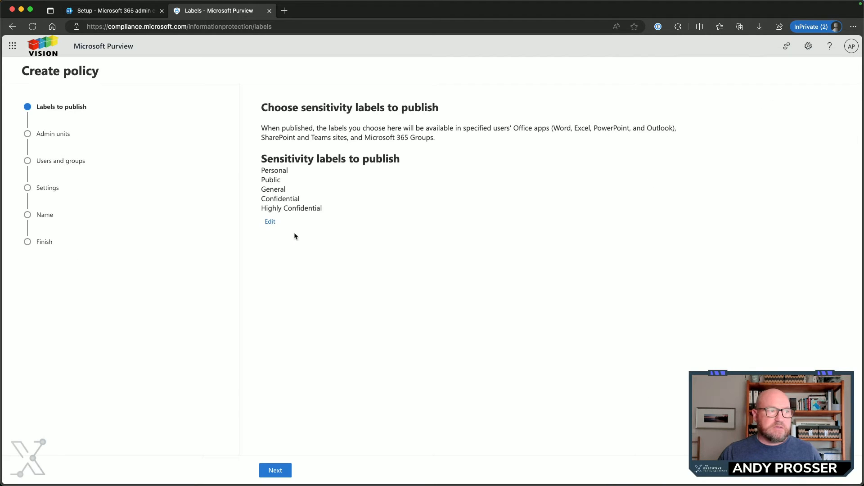
left_click(275, 470)
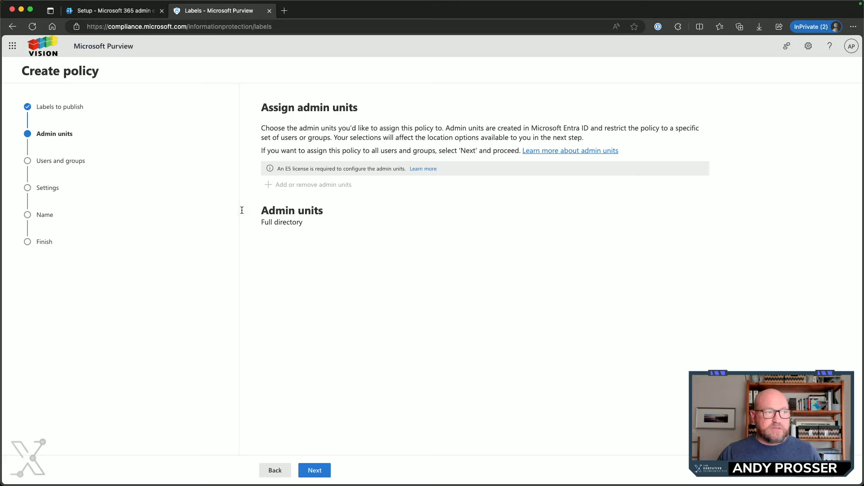
Keep the full directory and all users and groups, and require users to justify removing a label or lowering its classification
left_click(324, 472)
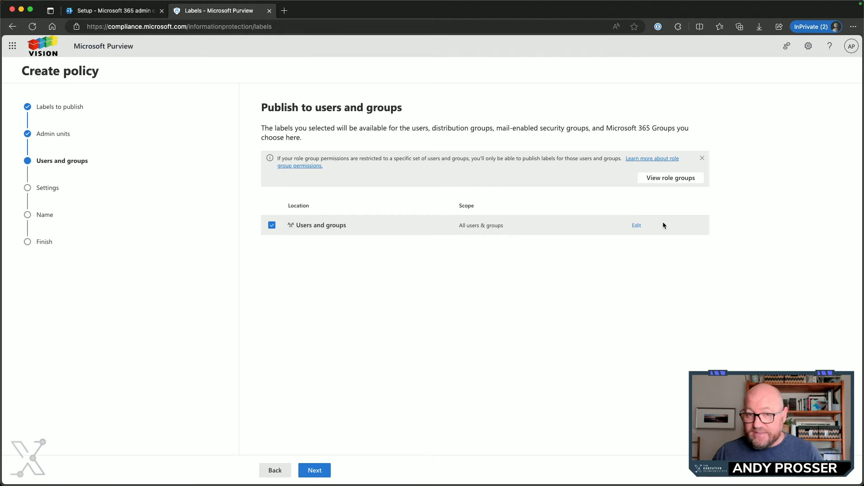
left_click(327, 471)
left_click(265, 153)
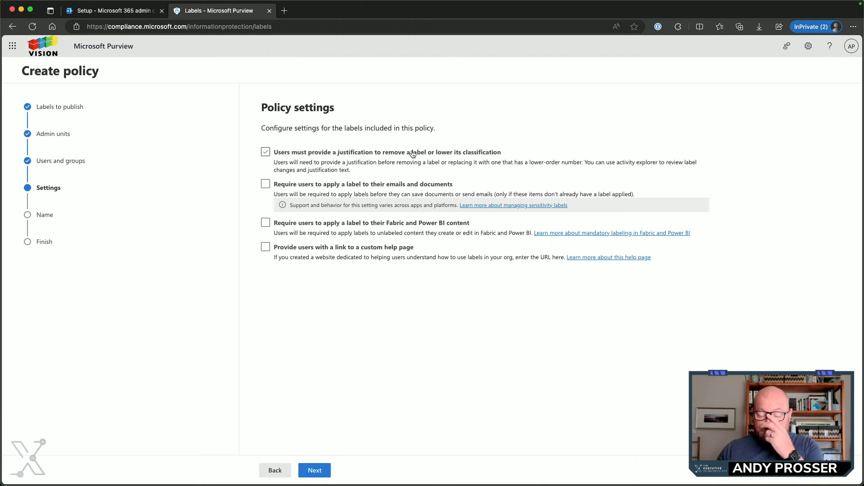
left_click(265, 152)
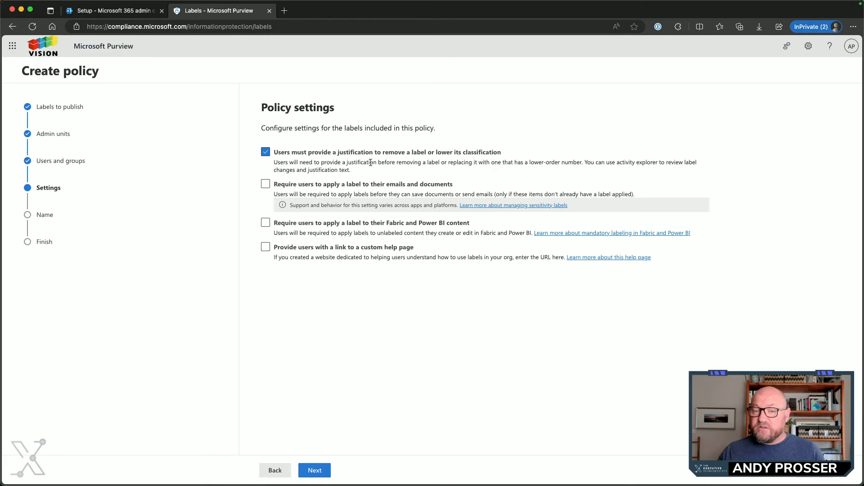
left_click(328, 468)
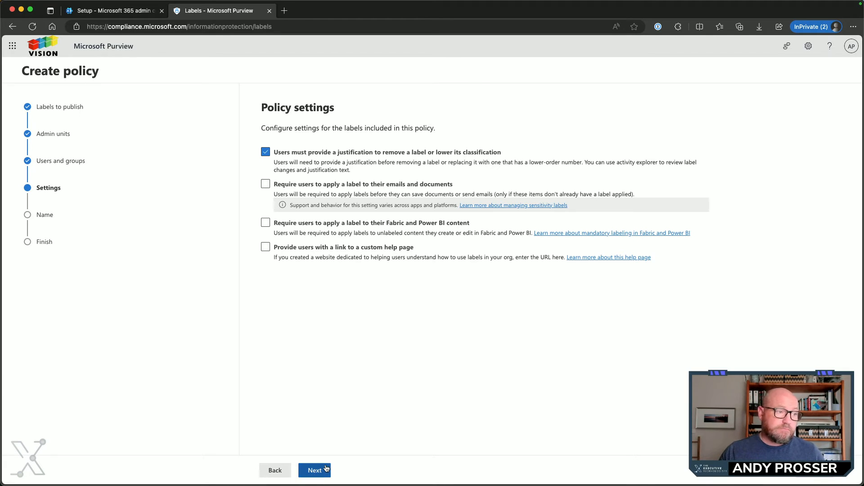
Review the default label choices for documents and keep None as the default
left_click_drag(255, 143, 456, 141)
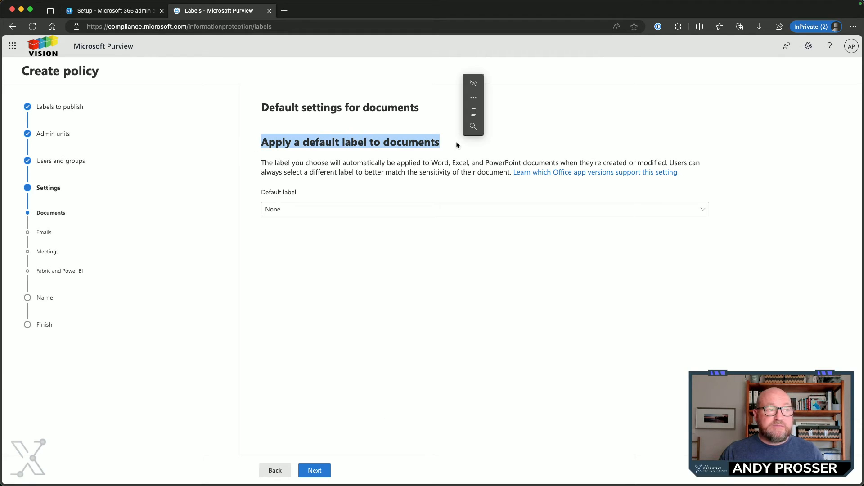
left_click(444, 209)
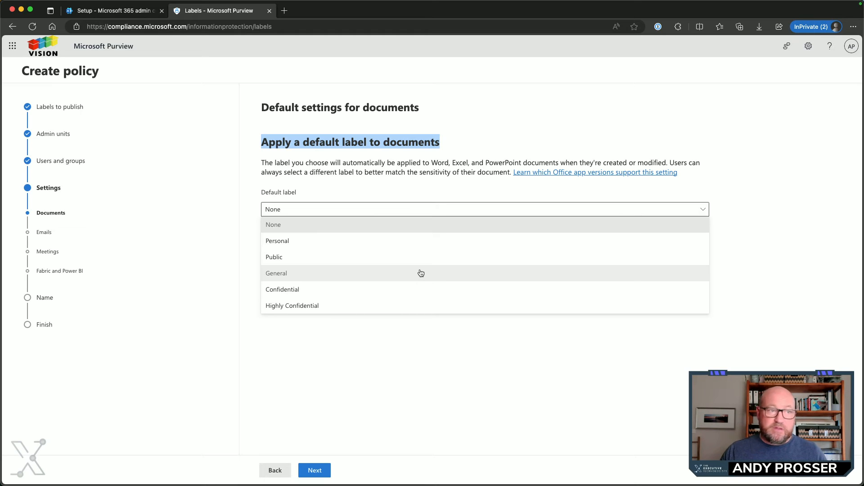
left_click(414, 371)
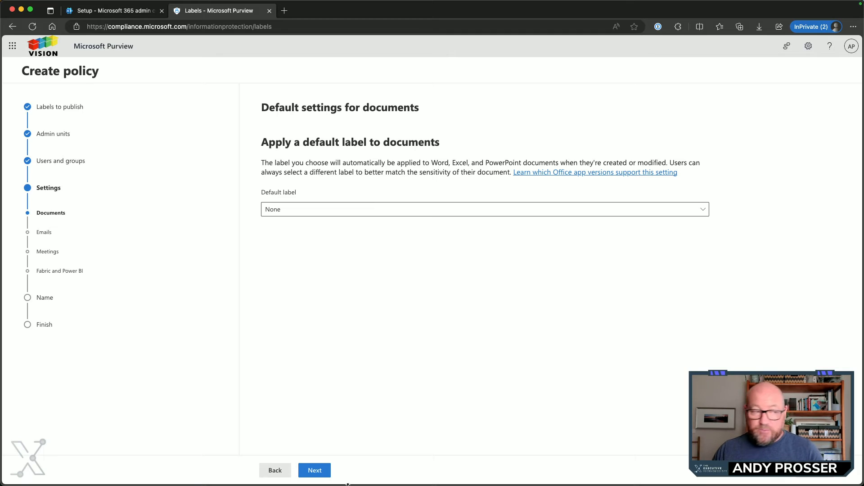
left_click(327, 475)
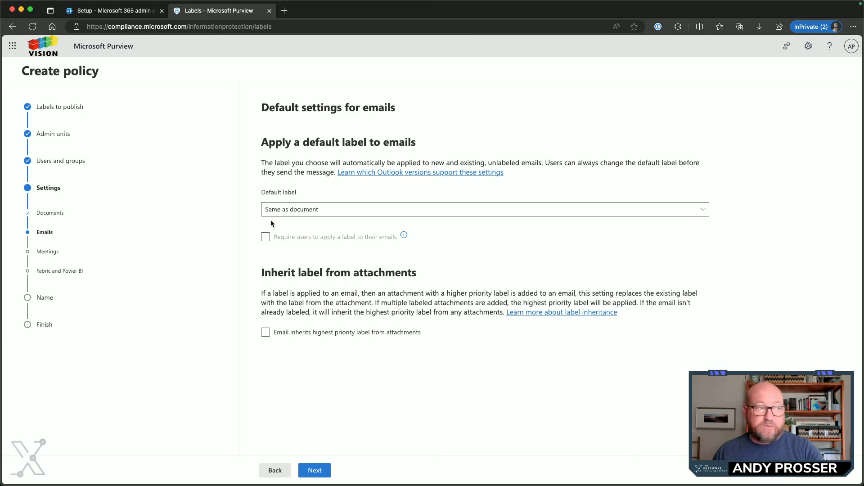
Let emails inherit the highest priority label from attachments, recommending it to users instead of applying it automatically; keep the default label Same as document
left_click(266, 334)
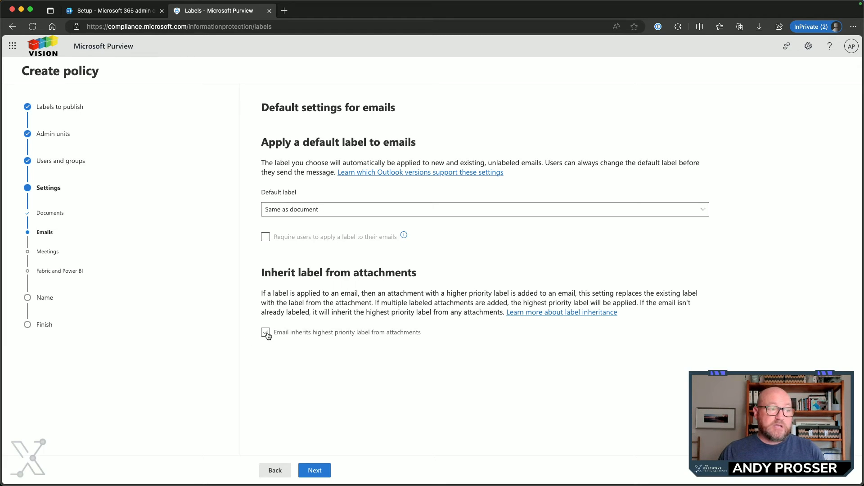
left_click(266, 333)
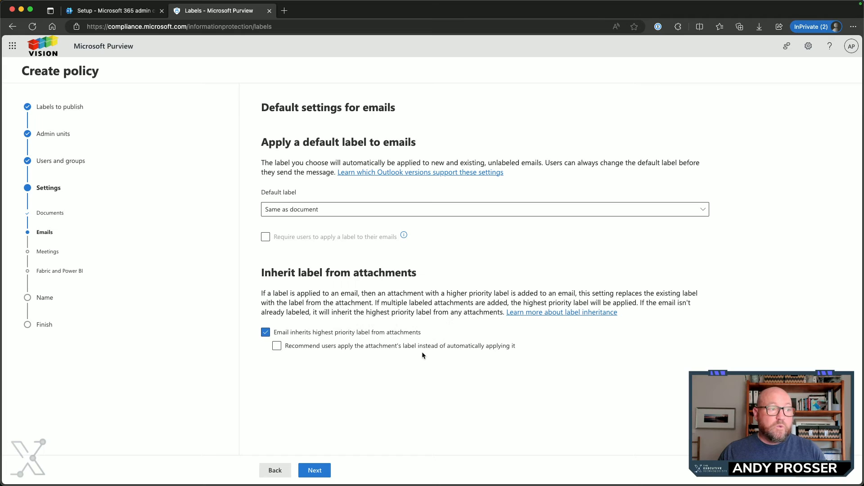
left_click(276, 346)
left_click(276, 347)
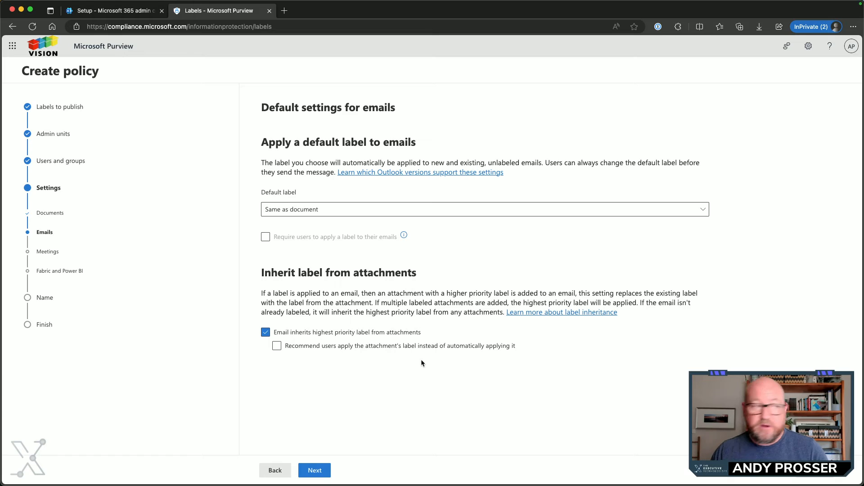
left_click(277, 346)
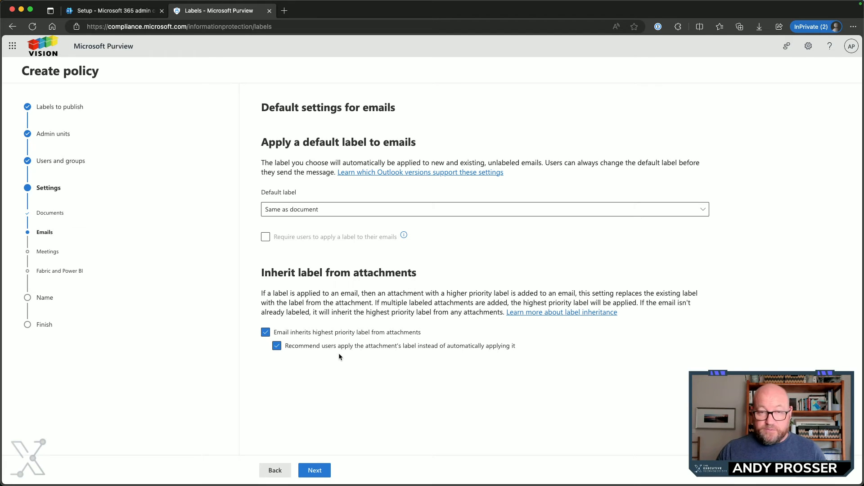
left_click(315, 471)
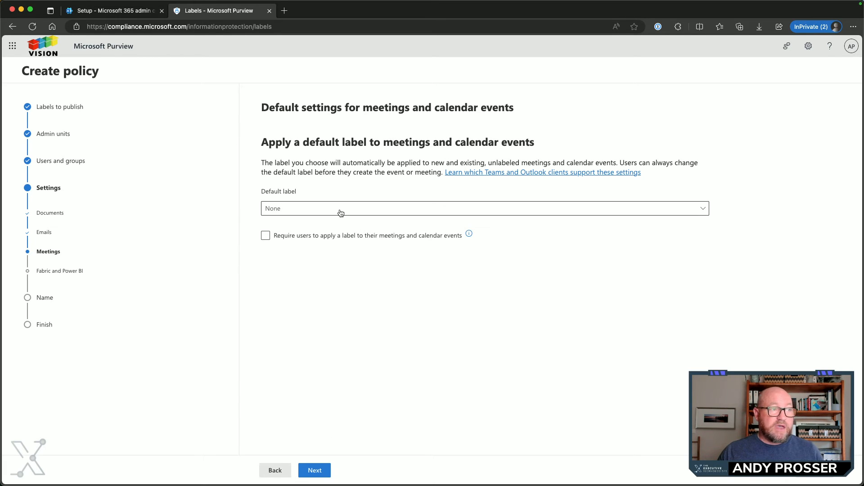
Keep None as the default label for meetings and calendar events and for Fabric and Power BI content
left_click(312, 210)
left_click(312, 209)
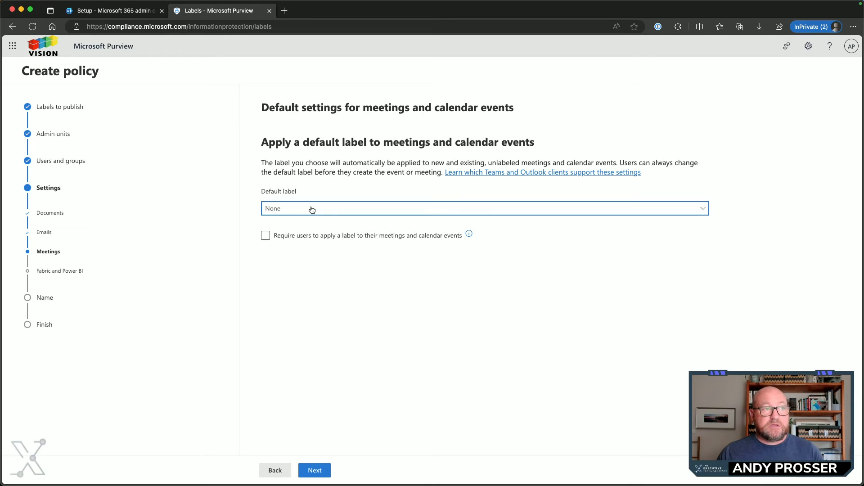
left_click(315, 471)
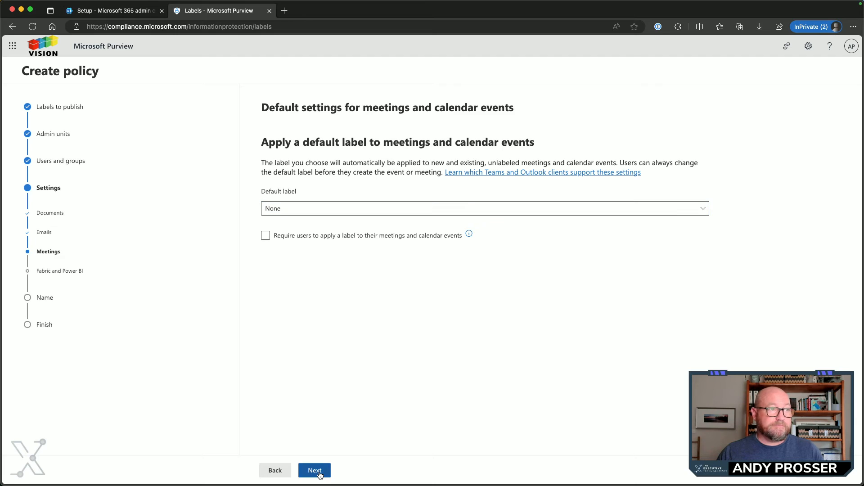
left_click(340, 213)
left_click(340, 211)
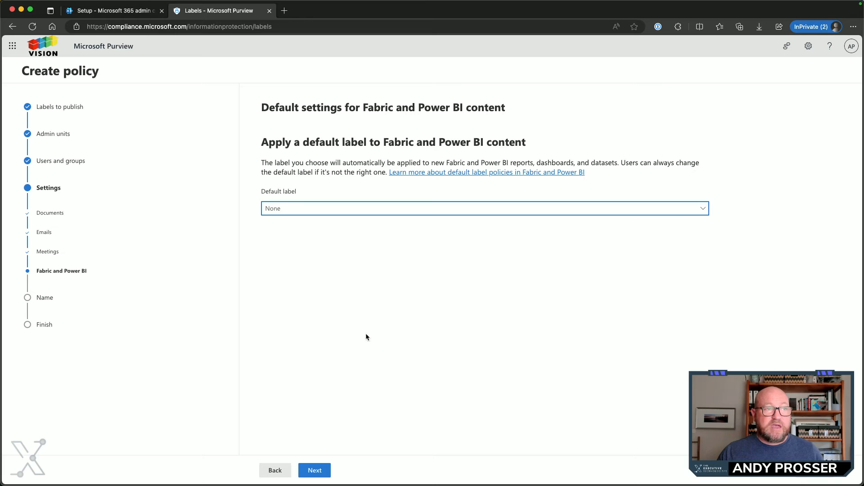
left_click(317, 471)
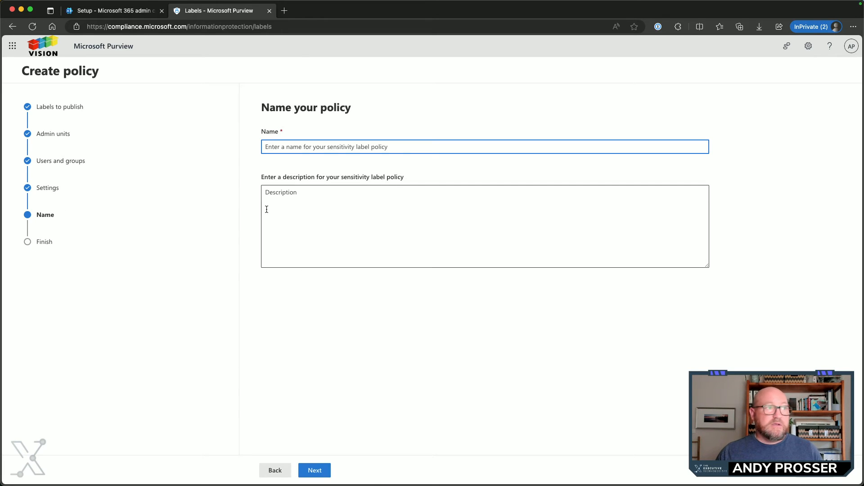
Name the policy Default Policy without a description, submit it and return to the labels list
type("Default")
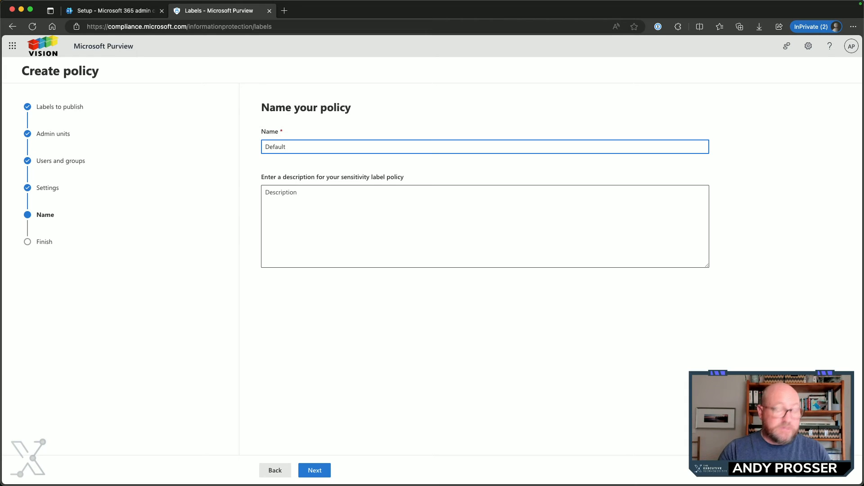
type(" Poli")
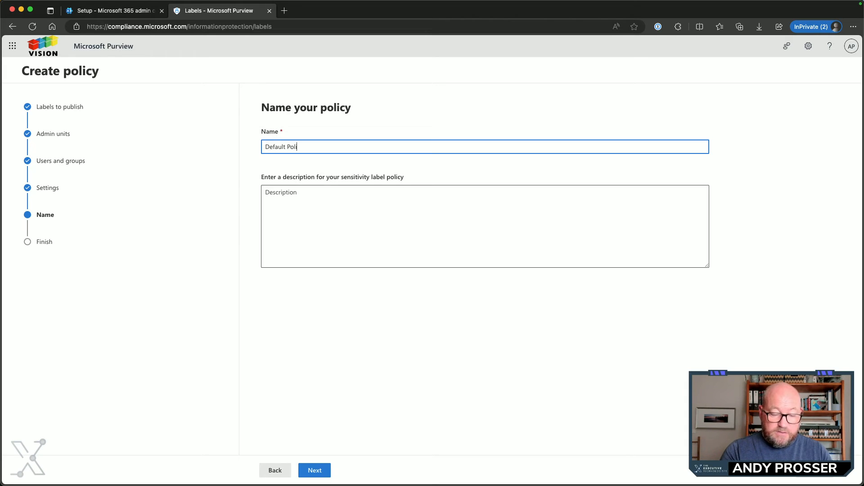
type("cy")
left_click(324, 475)
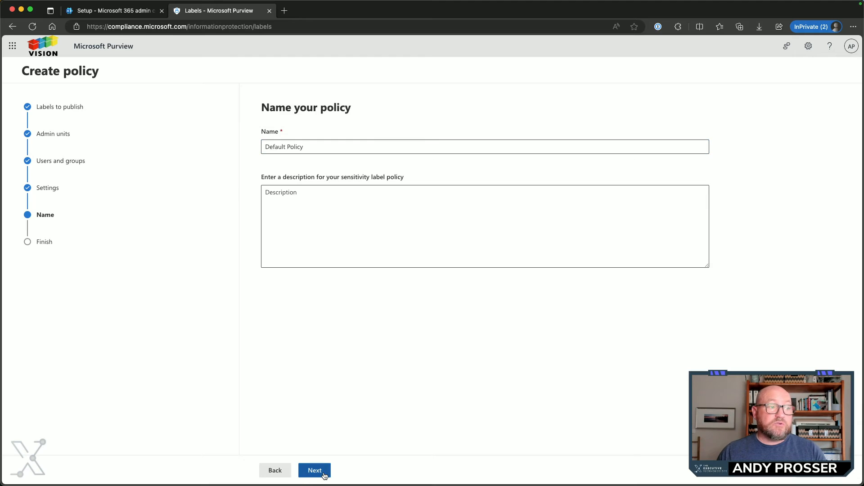
left_click(325, 475)
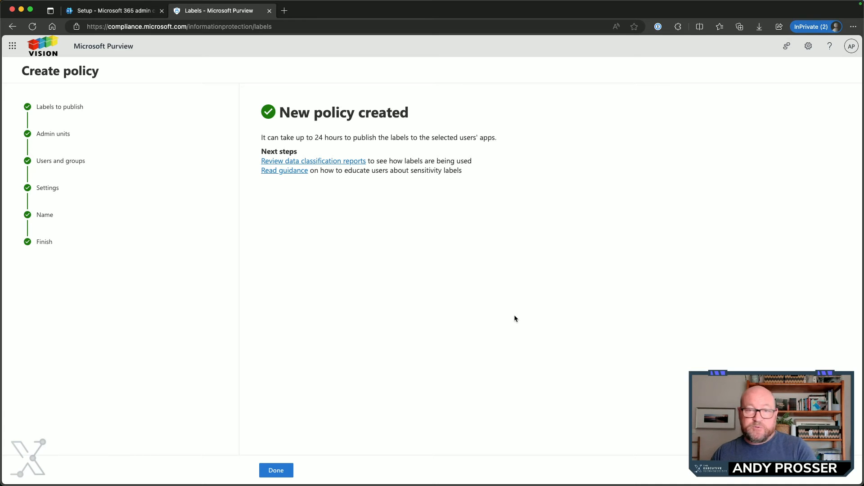
left_click(276, 469)
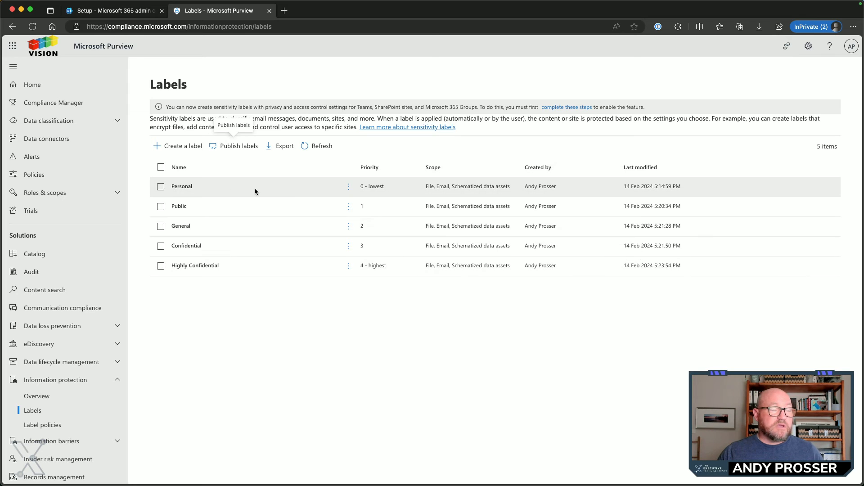
Open the label policies list and refresh it to check for the new policy
left_click(58, 426)
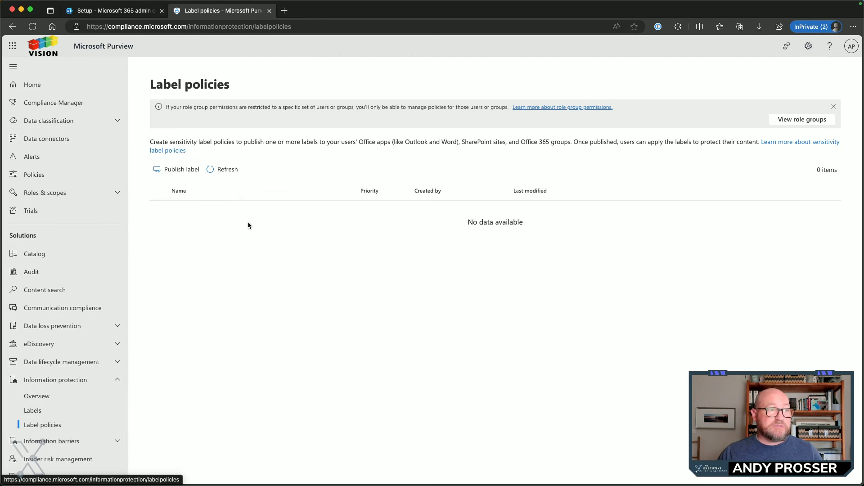
left_click(214, 178)
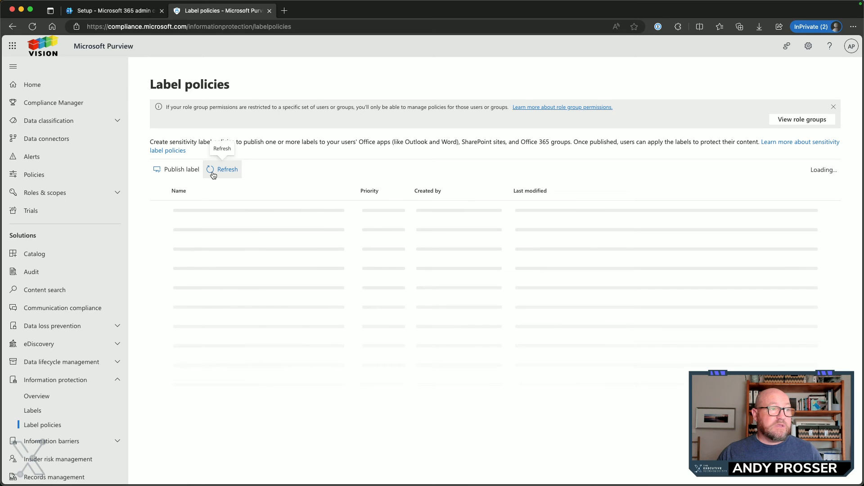